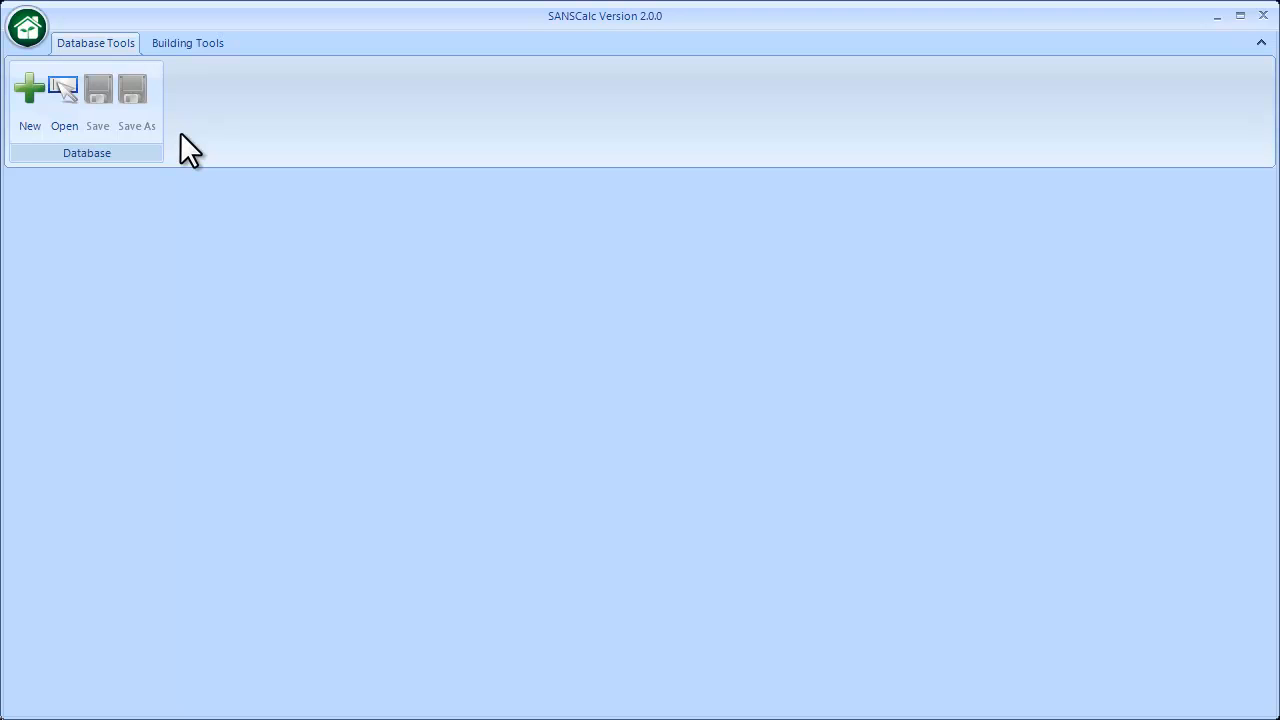
Review the company name and logo stored in the company details, then close them without changes
click(196, 43)
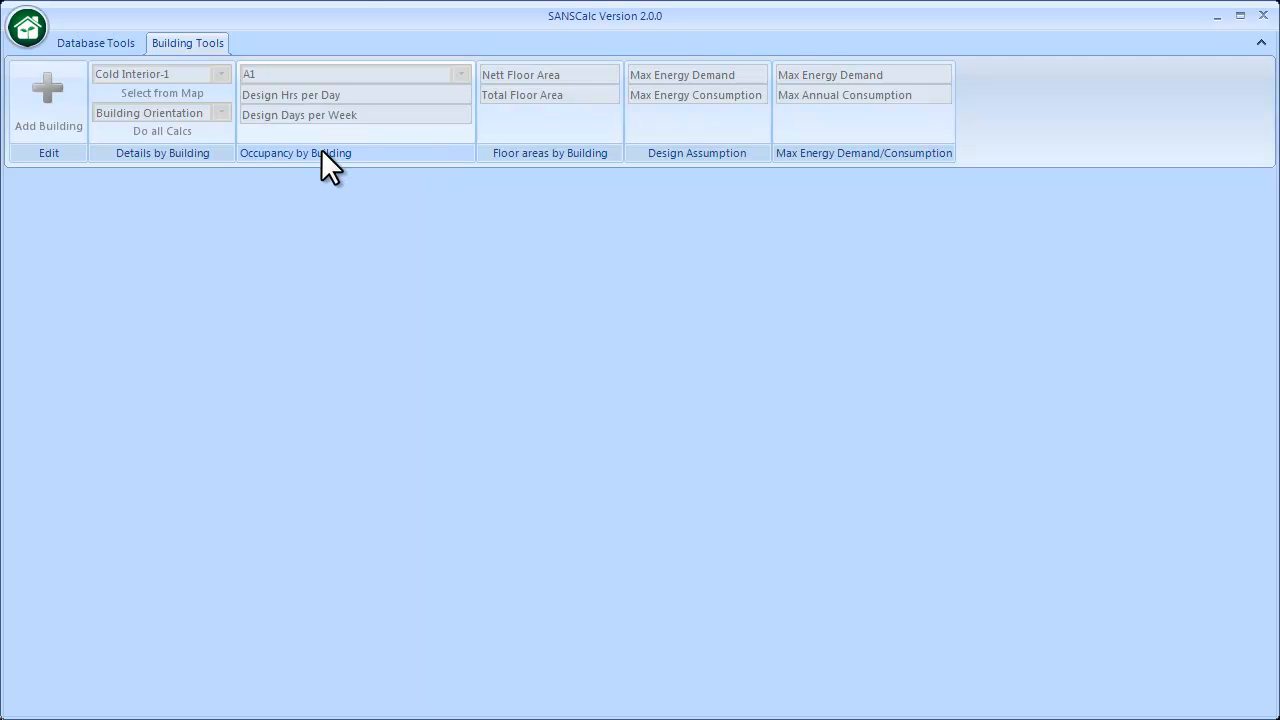
click(27, 28)
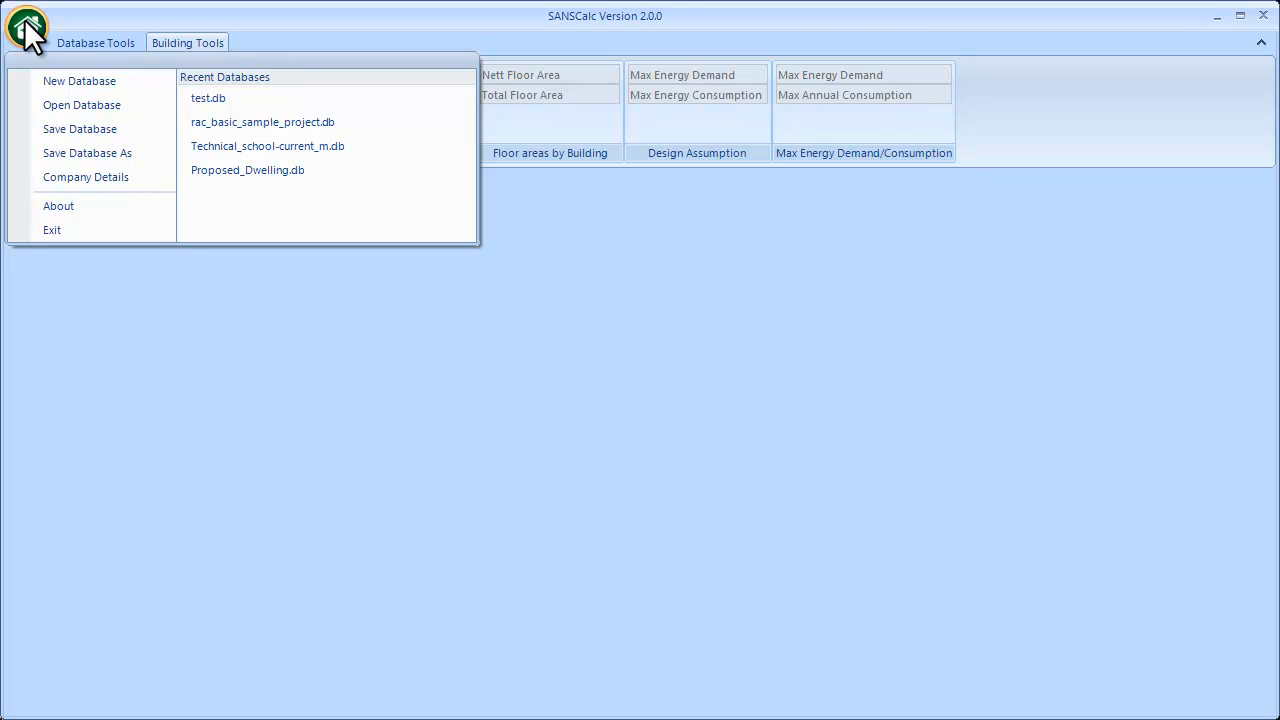
click(136, 176)
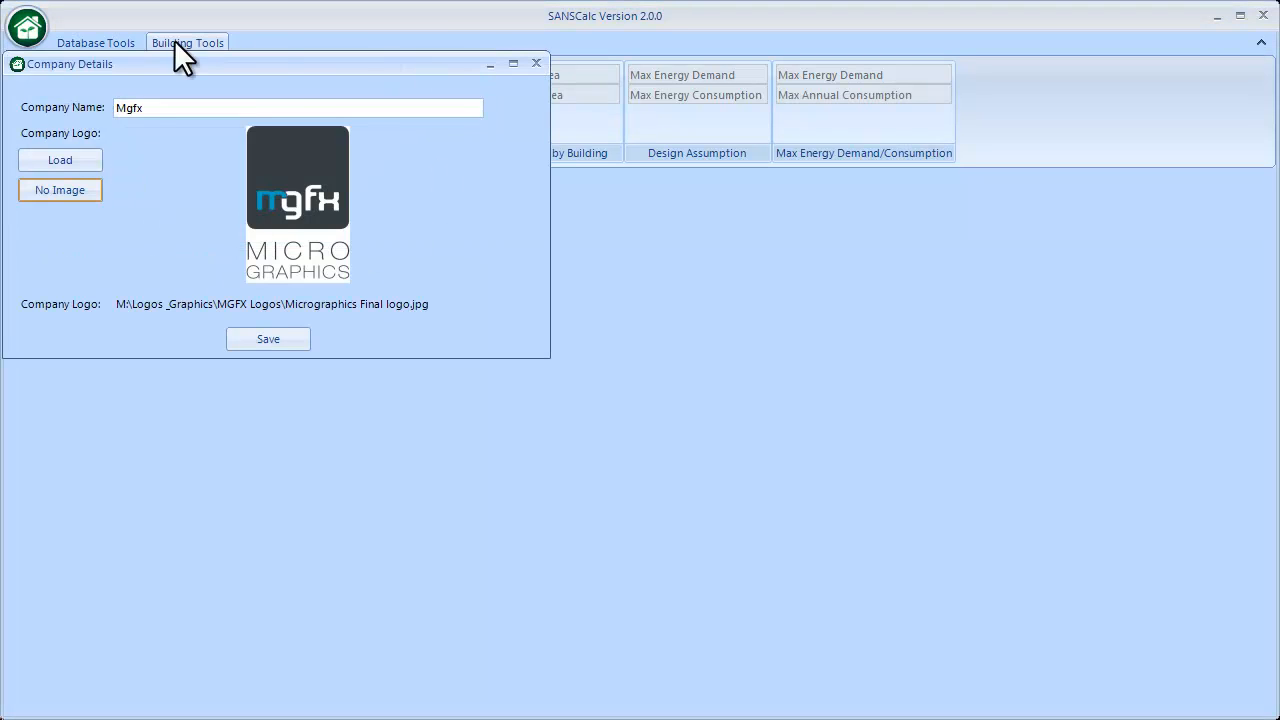
drag(309, 66, 349, 78)
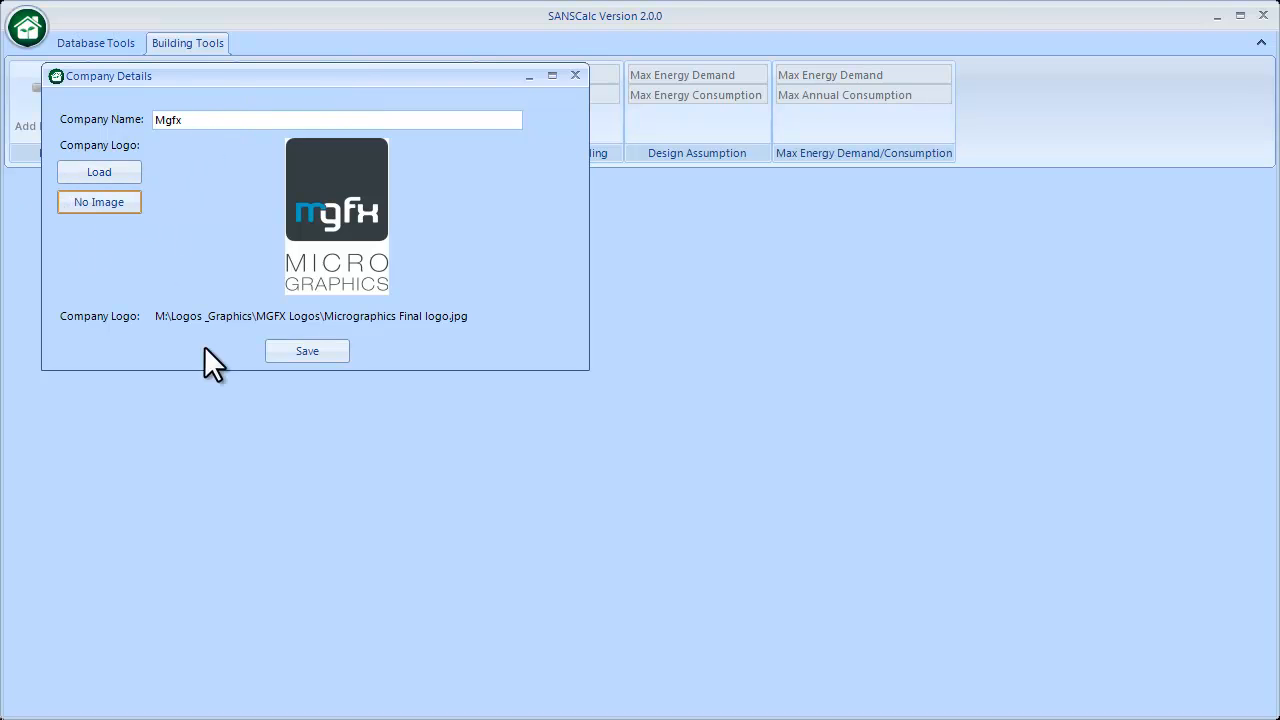
click(576, 76)
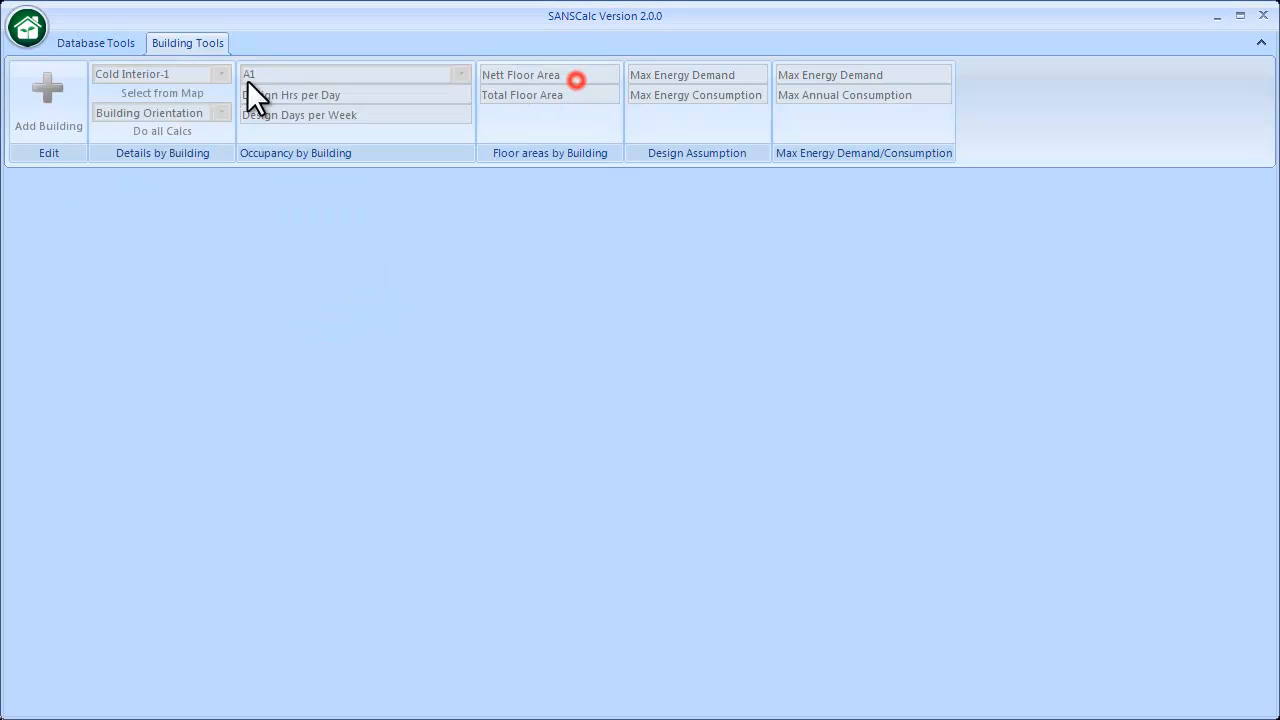
Open the recent database Proposed_Dwelling.db
click(27, 30)
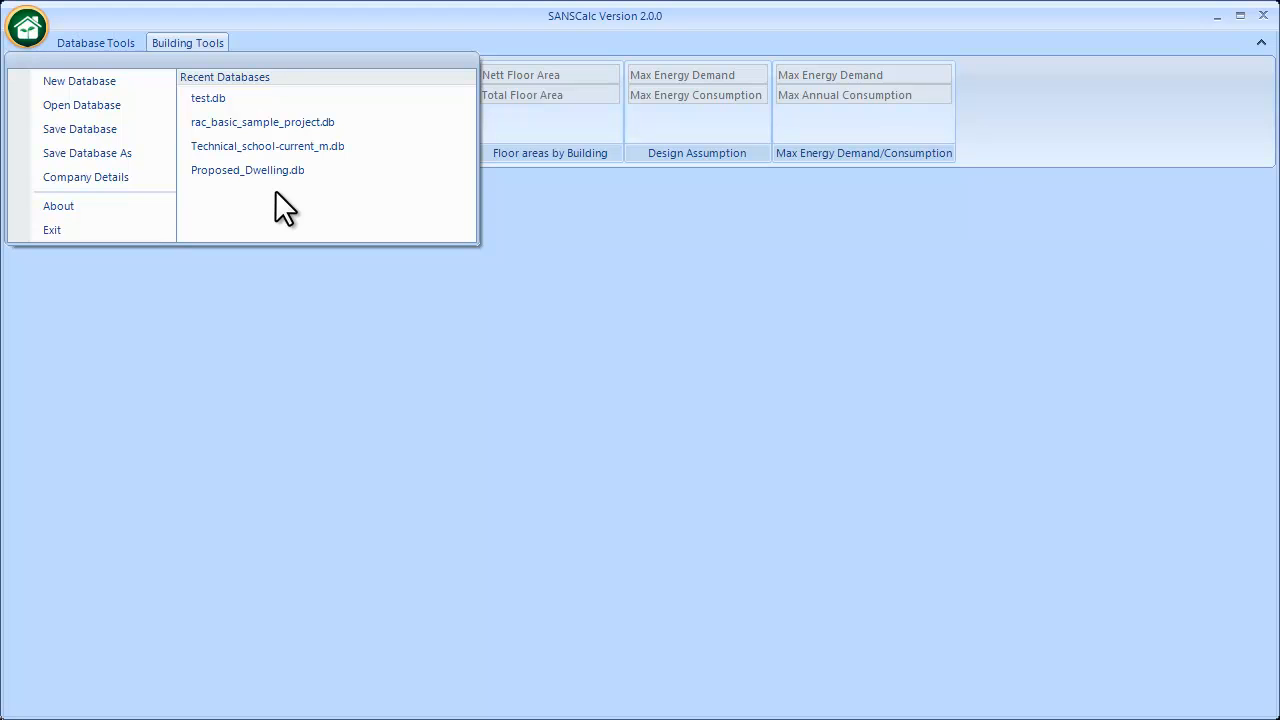
click(339, 281)
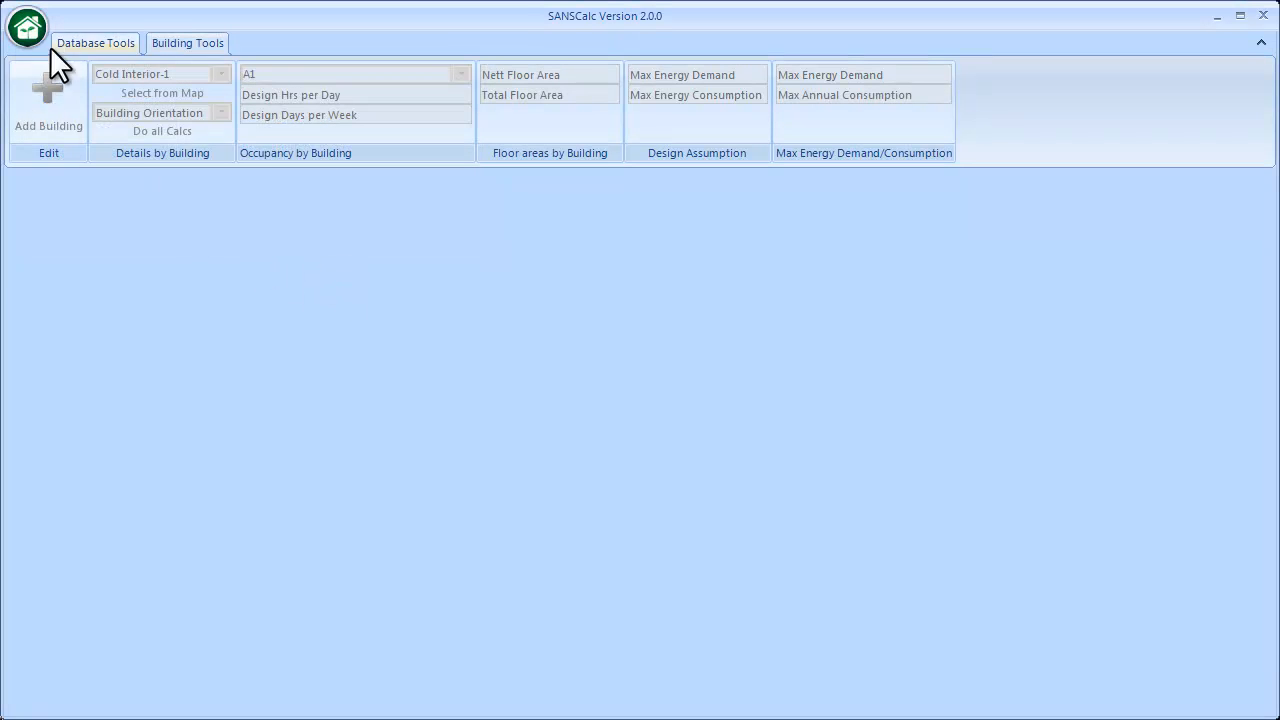
click(27, 28)
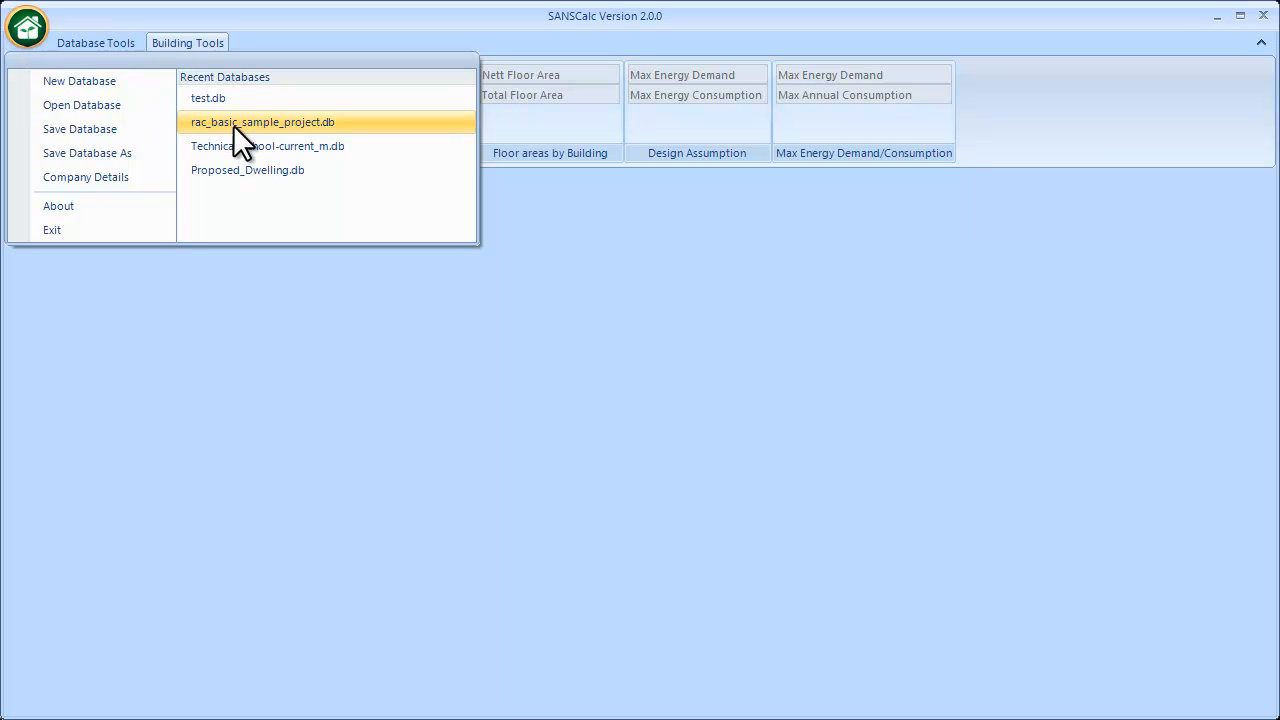
click(246, 170)
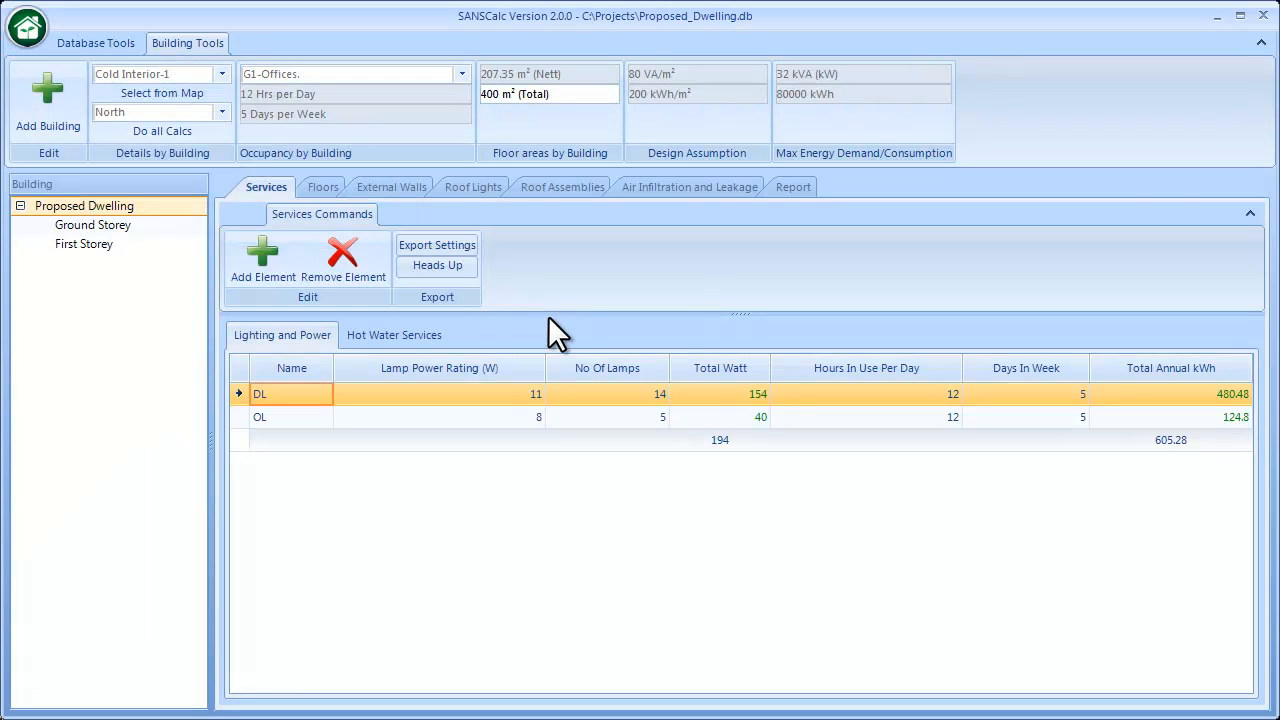
Look over the database and building commands, and view the Ground Storey's data before returning to the Proposed Dwelling building
click(88, 43)
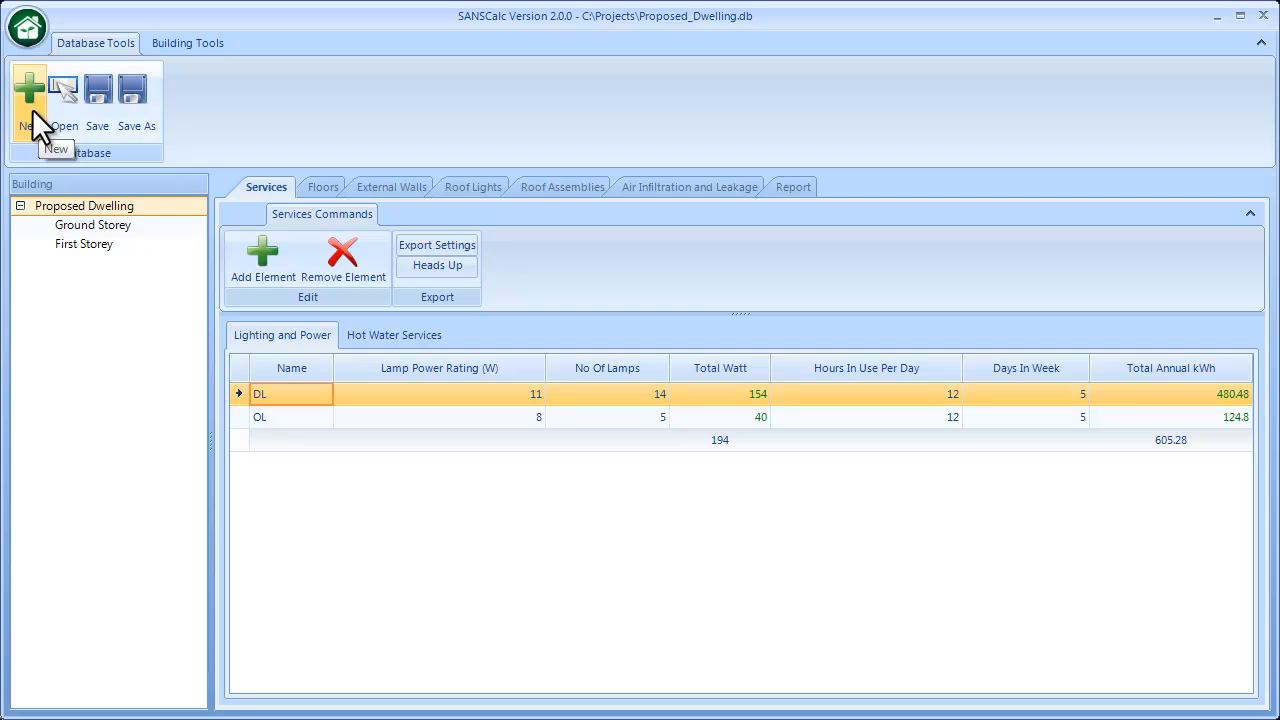
click(165, 47)
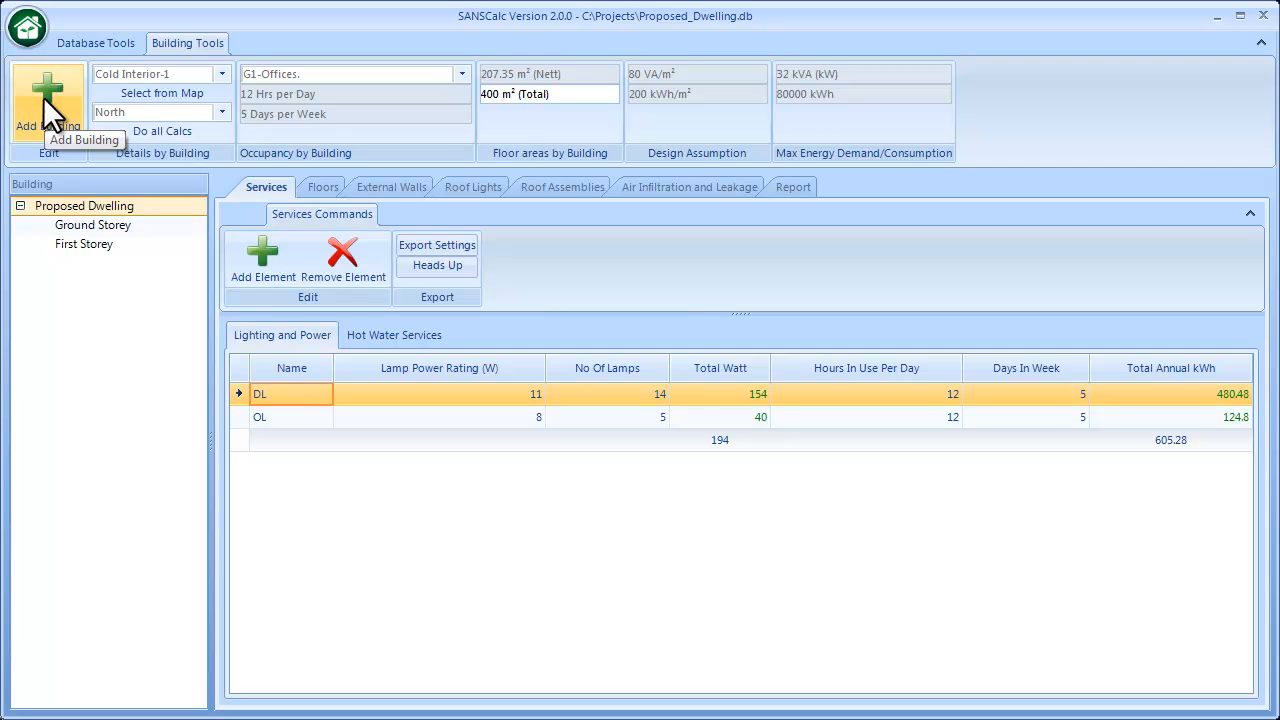
click(75, 223)
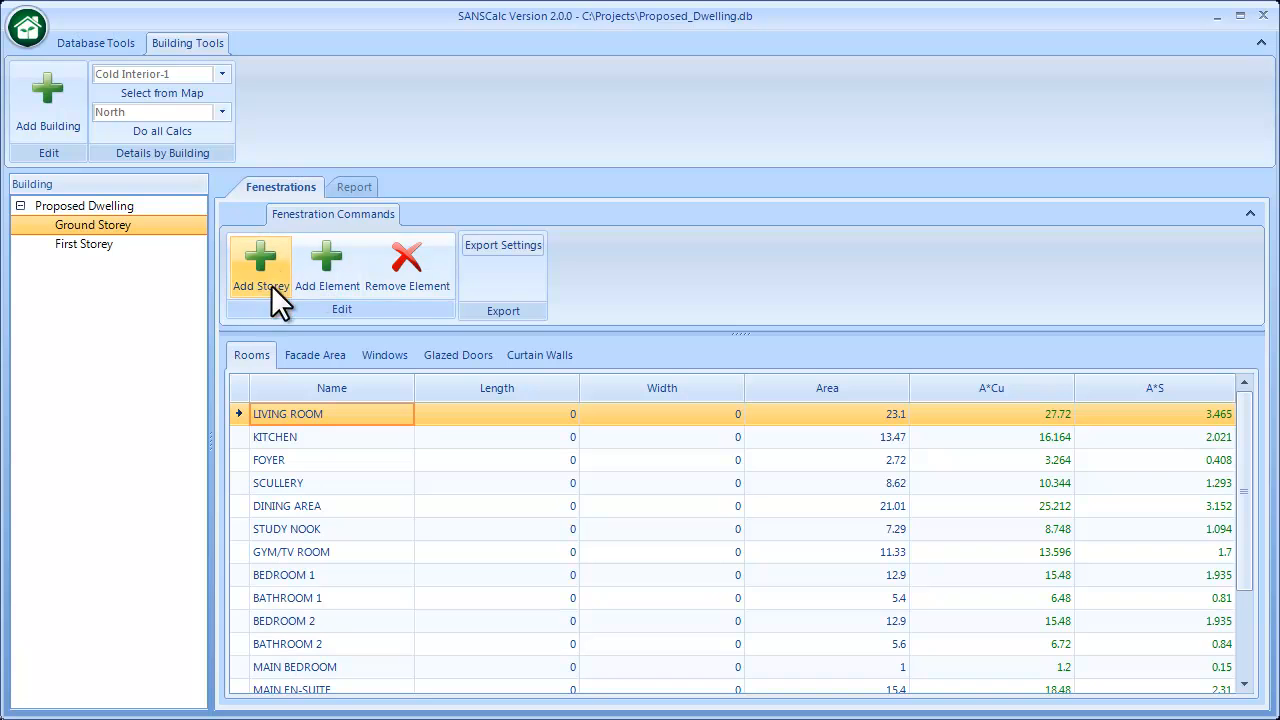
click(139, 211)
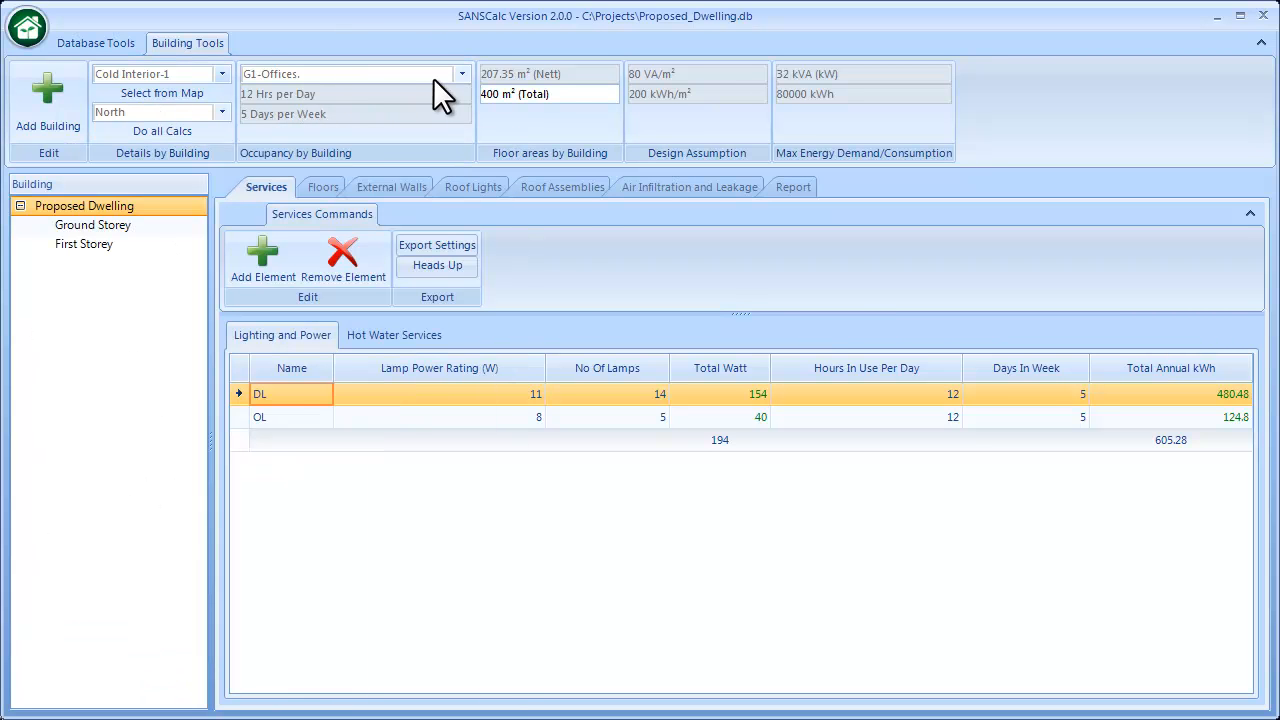
Examine the Proposed Dwelling's occupancy classes, climatic zone choices with the South African zone map, and total floor area field
click(462, 74)
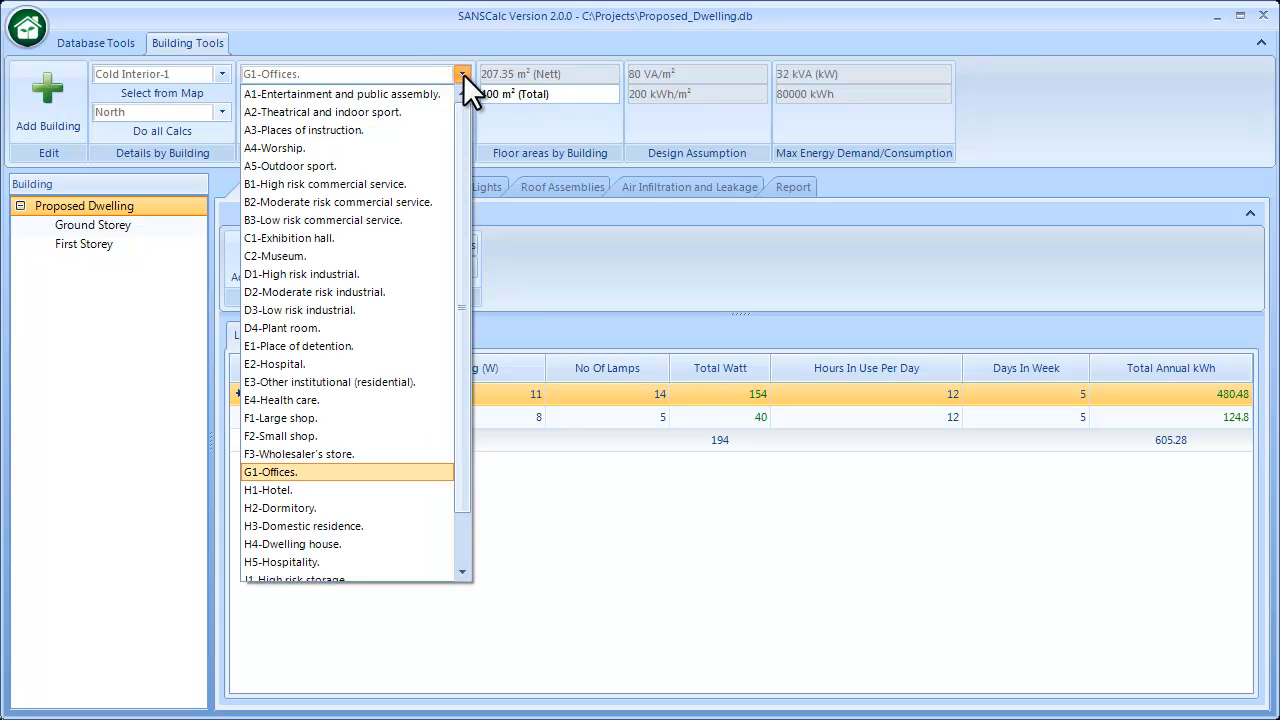
click(391, 43)
click(220, 73)
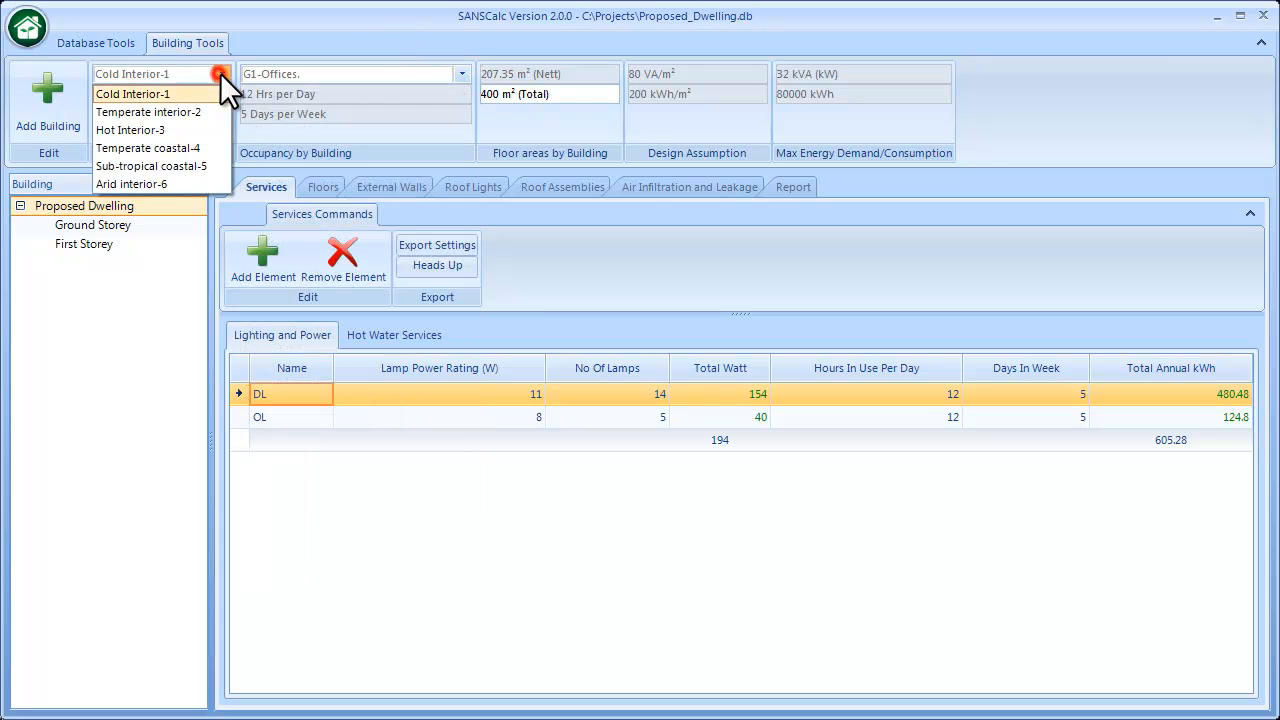
click(289, 51)
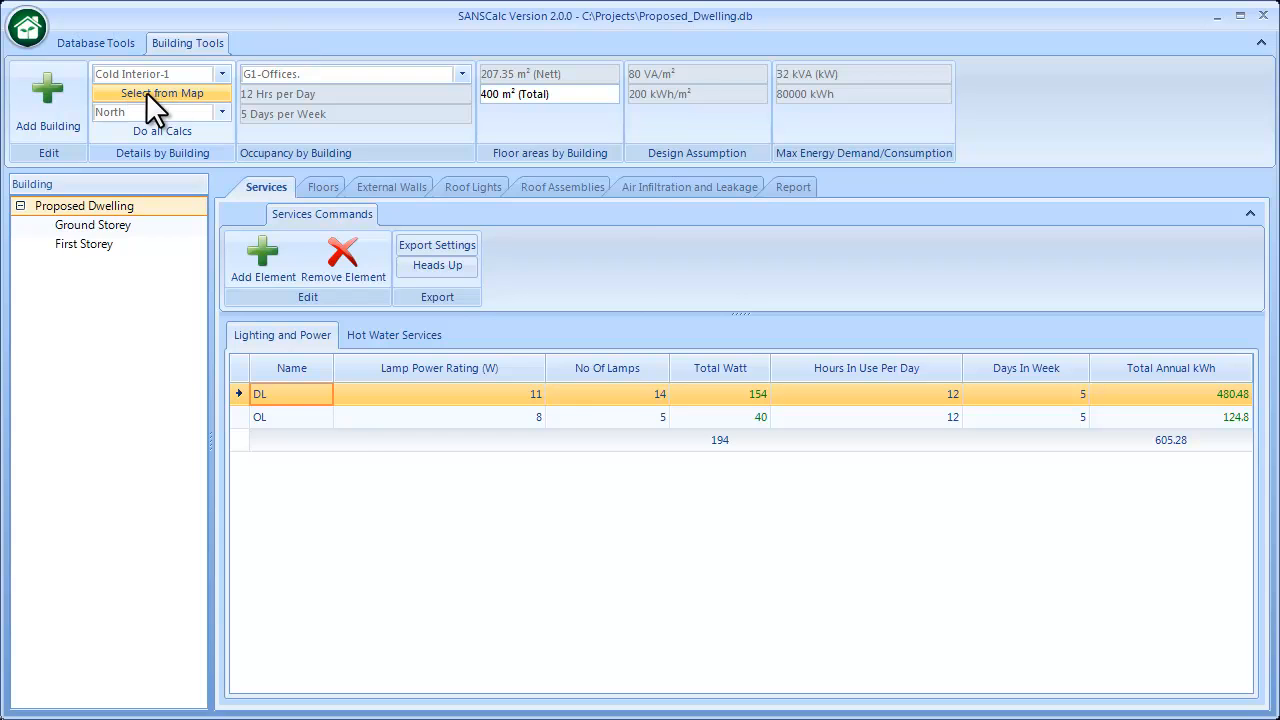
click(148, 92)
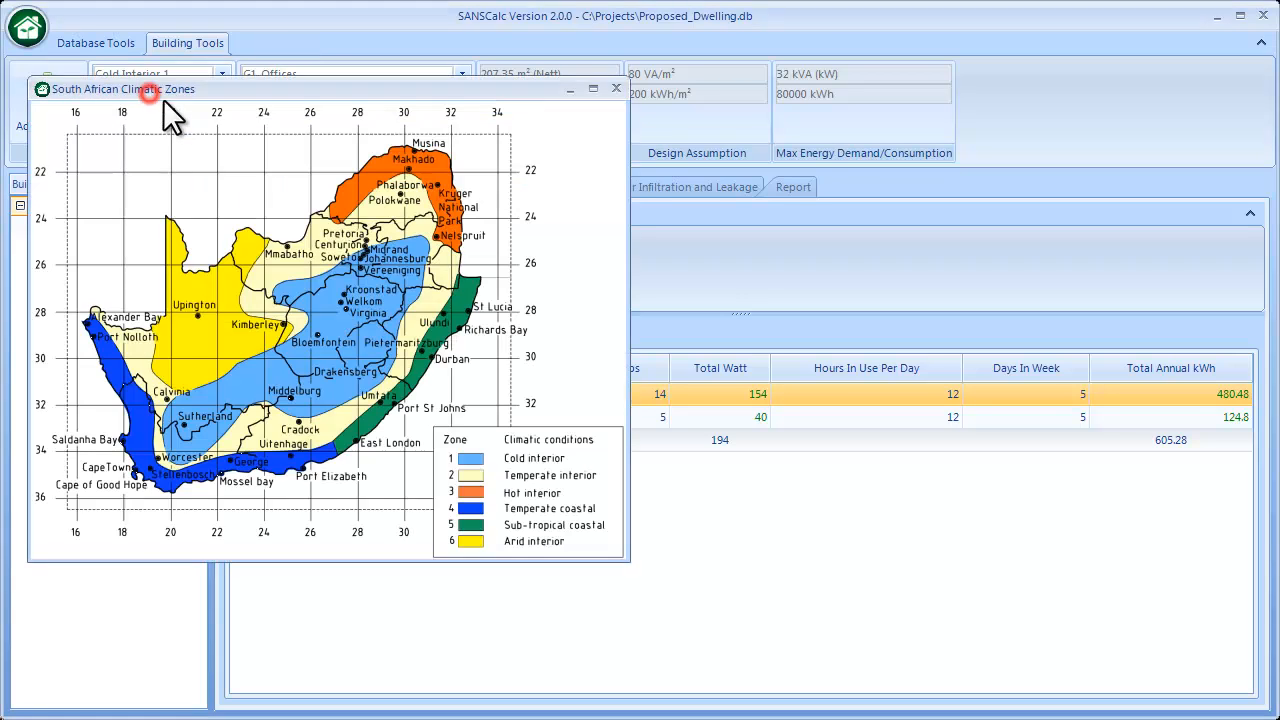
click(615, 89)
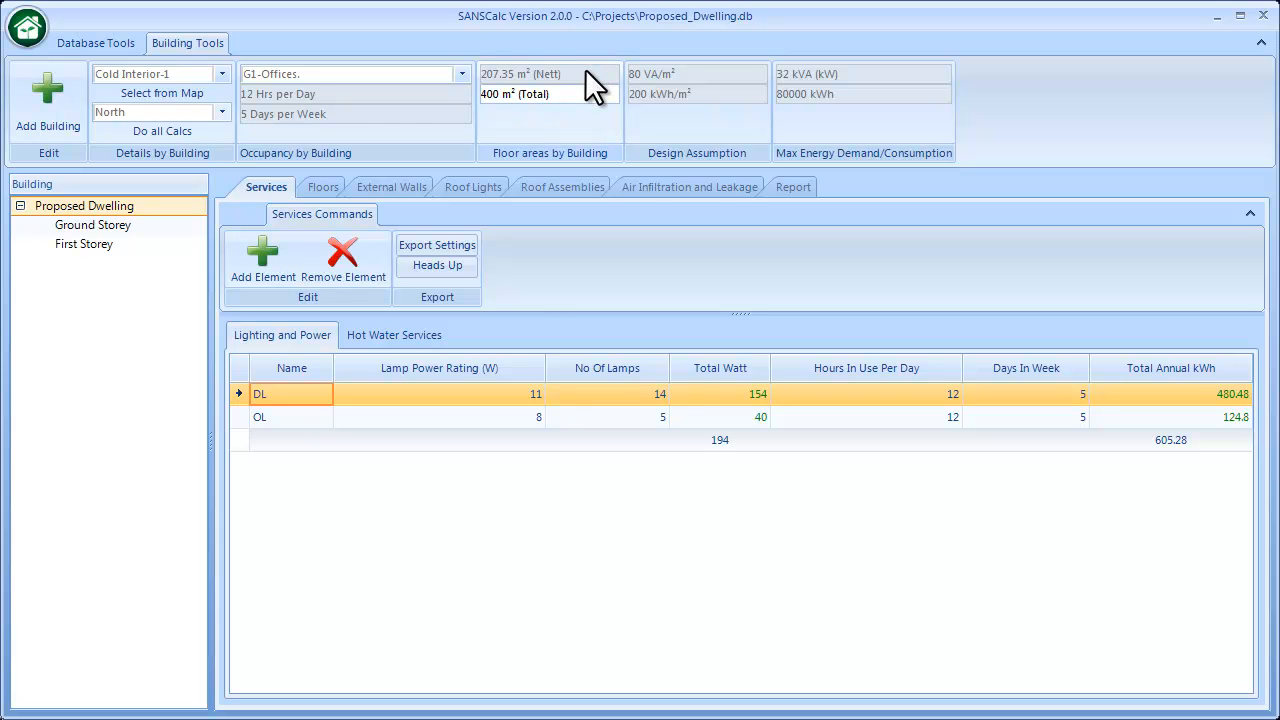
mouse_move(586, 71)
click(581, 100)
Compare the Ground Storey's data view with the building's, and check the edit and delete options available for each
click(83, 221)
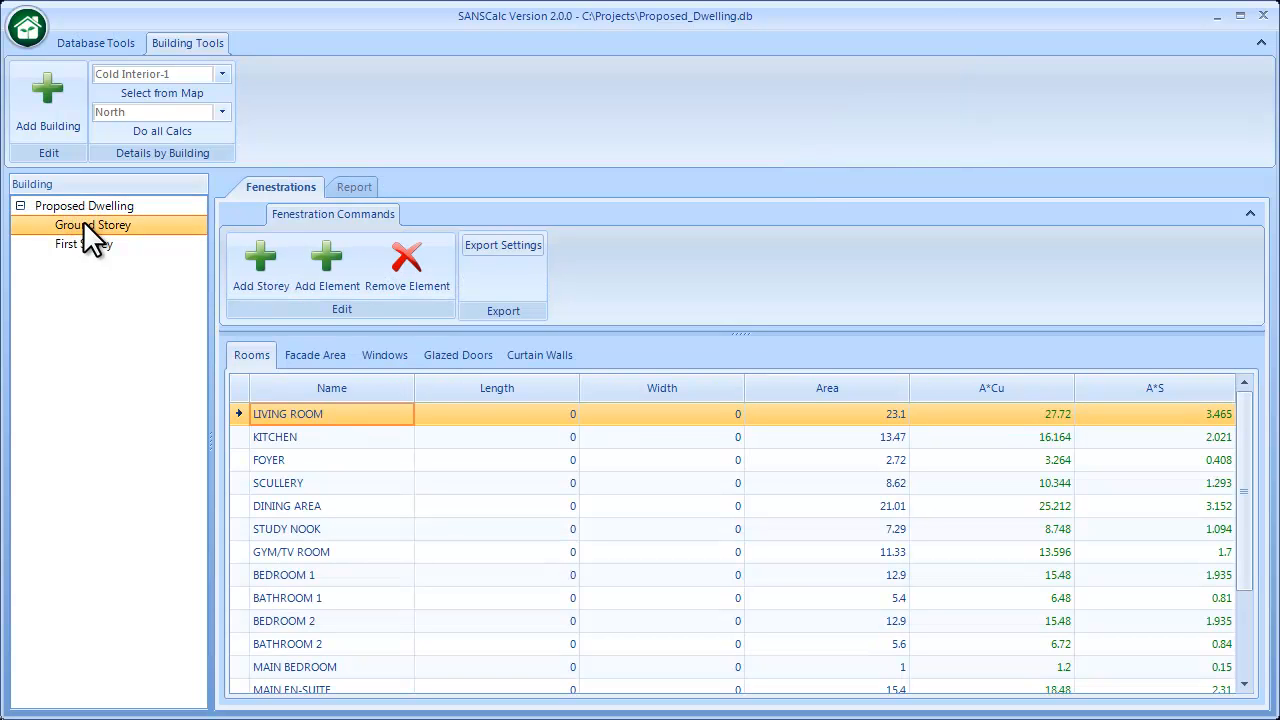
click(113, 205)
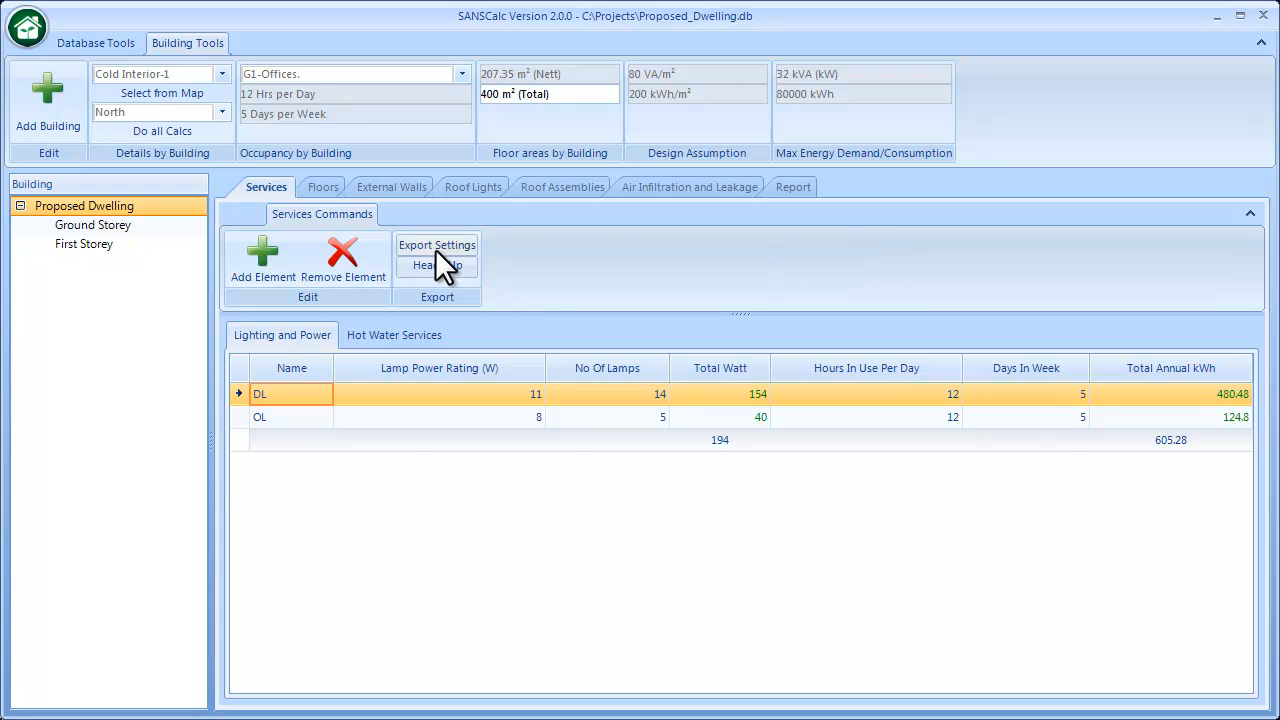
click(130, 226)
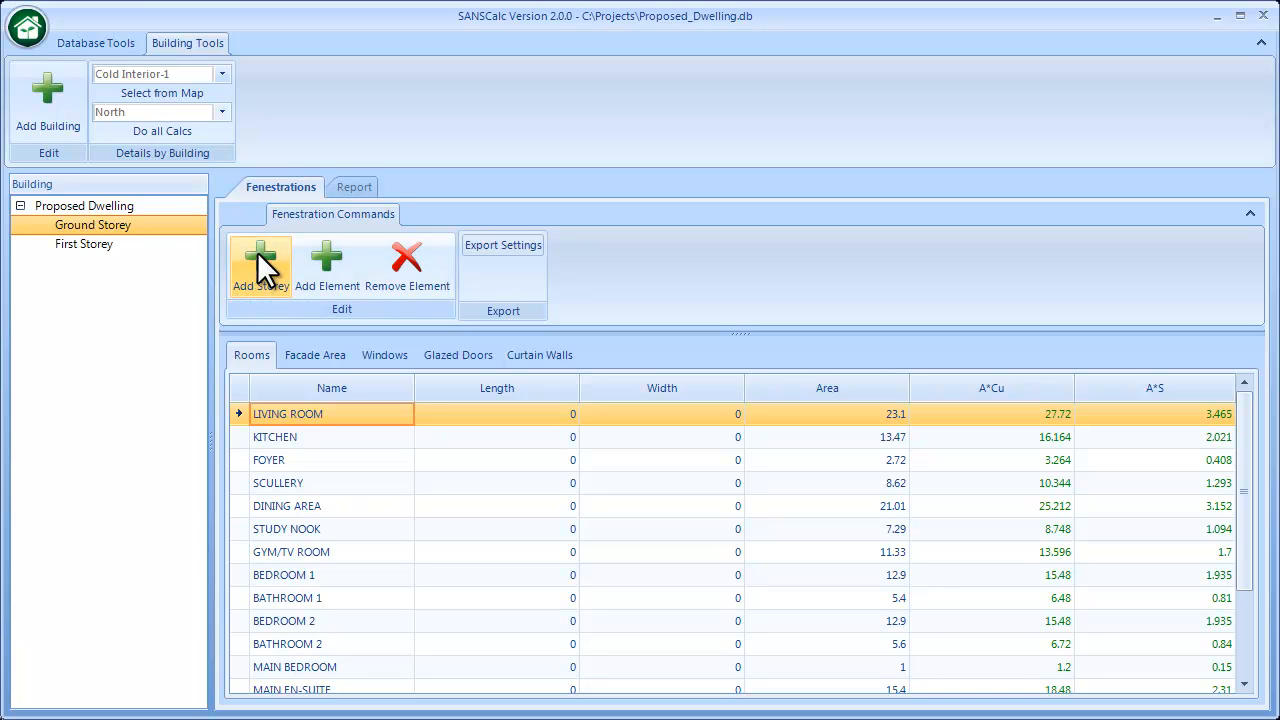
right_click(123, 228)
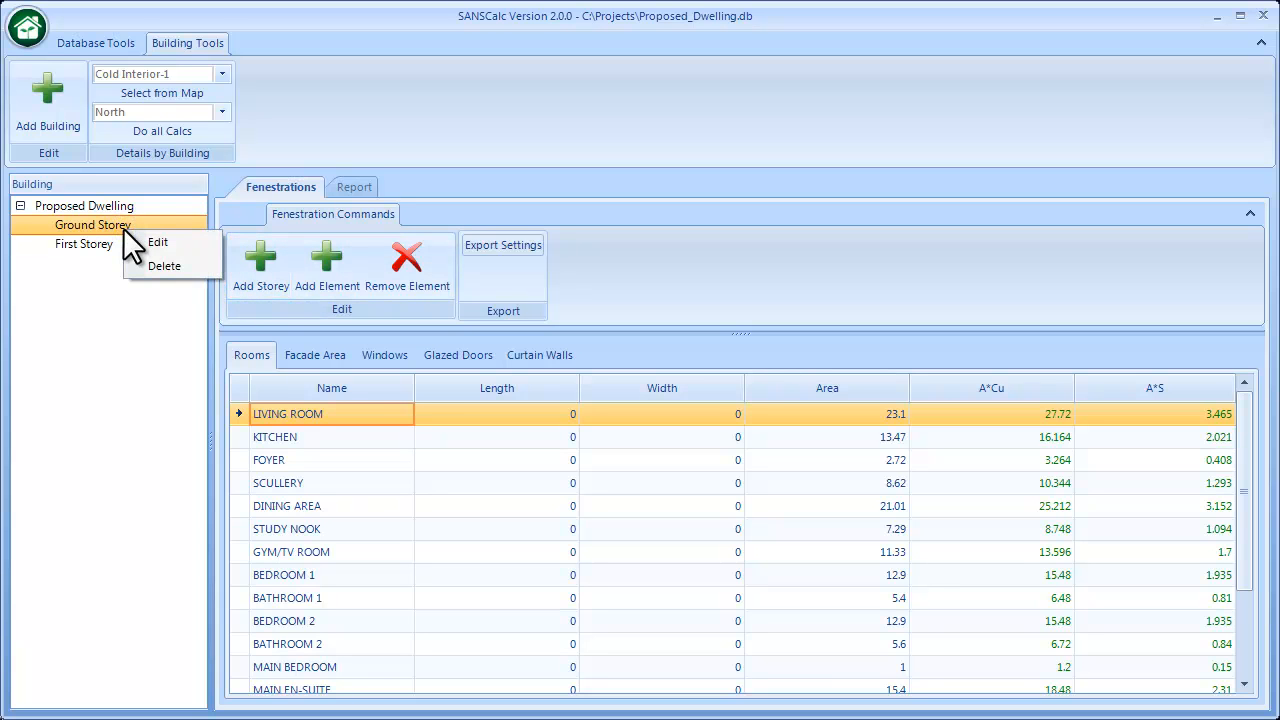
right_click(124, 210)
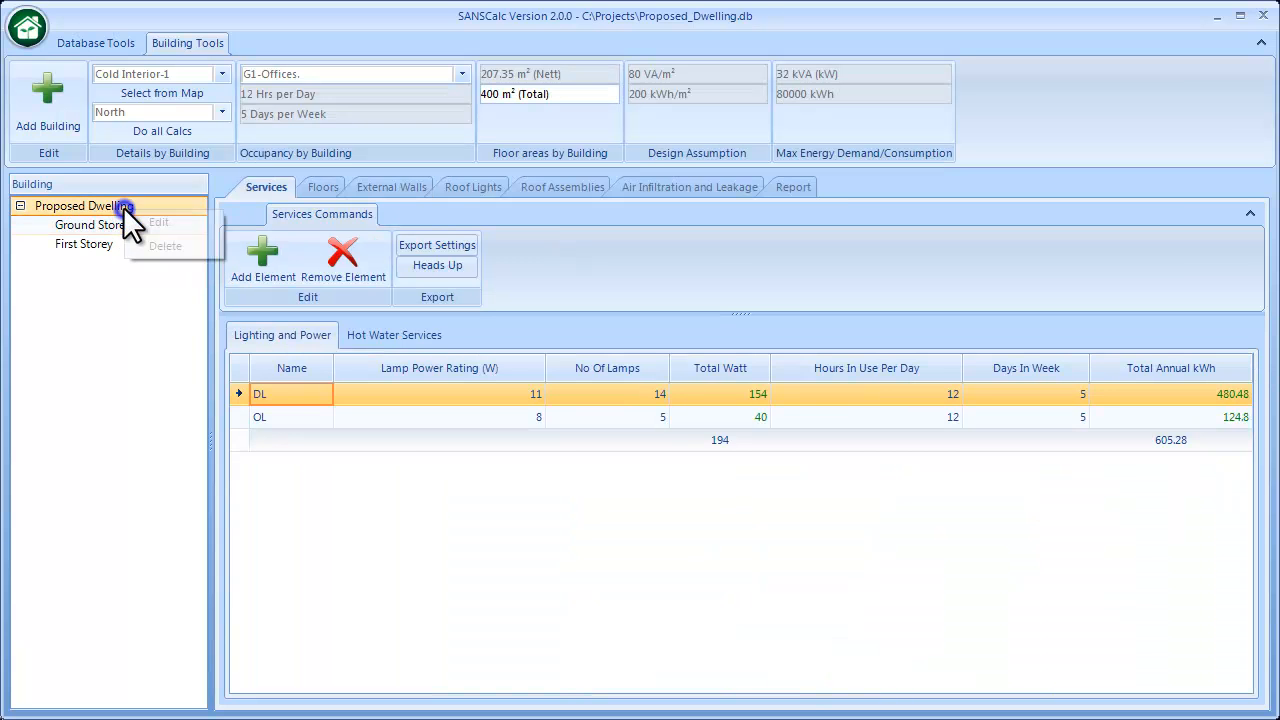
click(102, 226)
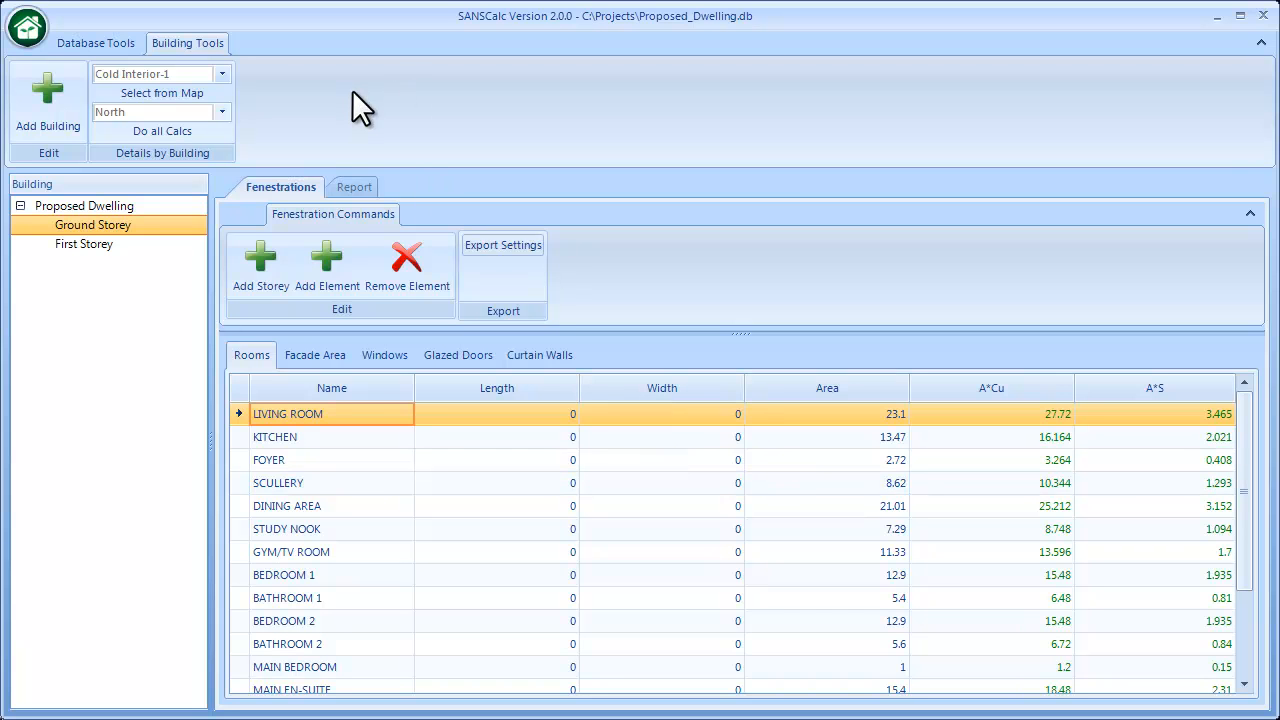
Examine the Ground Storey's windows and facade areas, comparing how windows relate to facade numbers such as N02
click(390, 355)
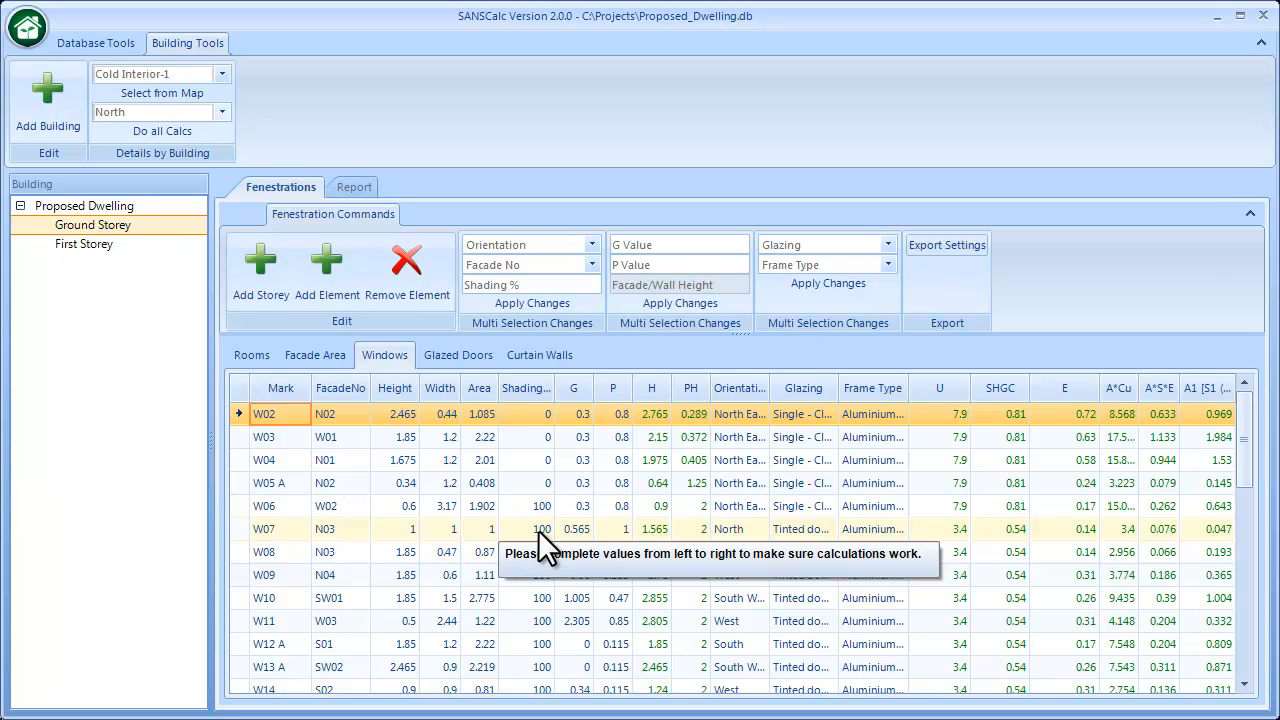
mouse_move(517, 393)
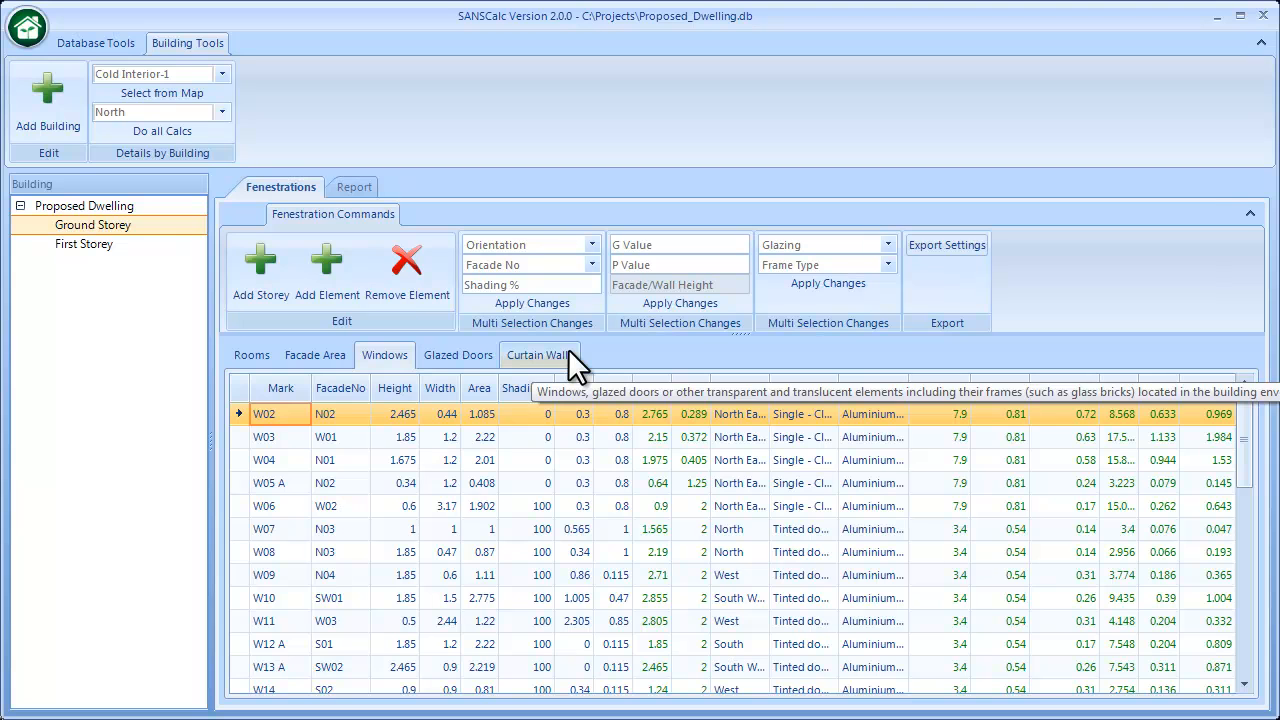
click(614, 345)
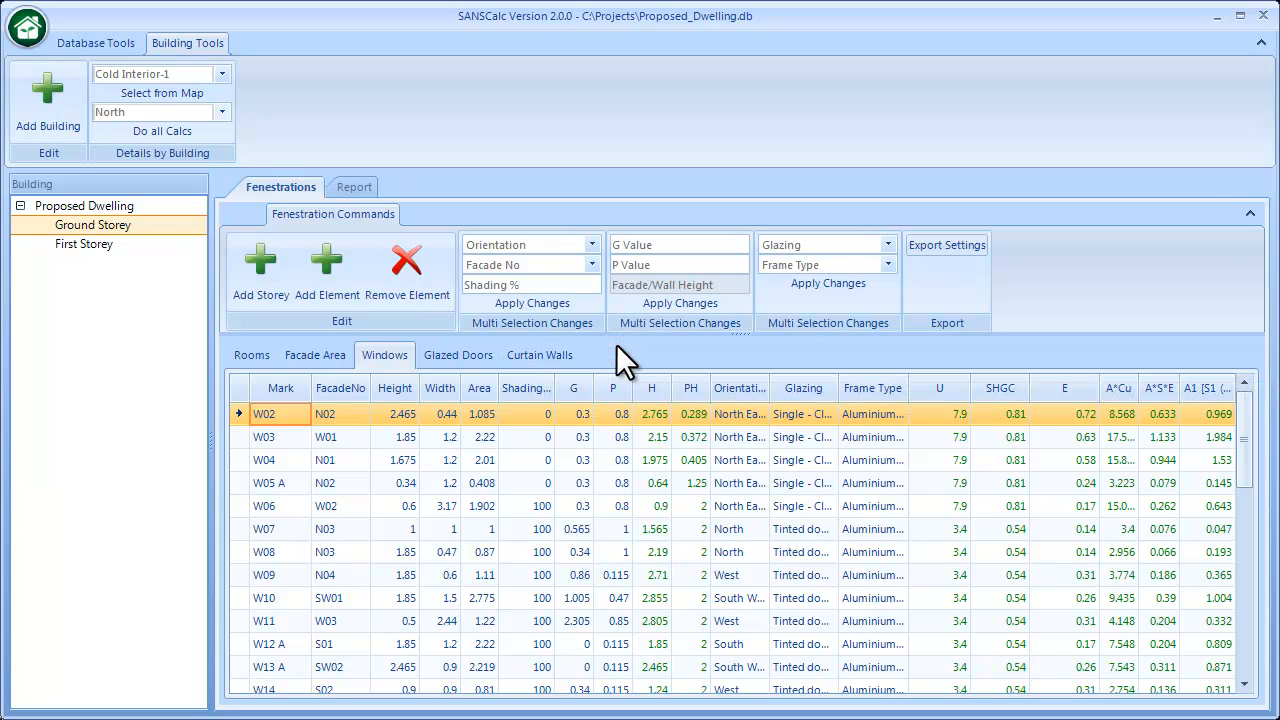
click(300, 356)
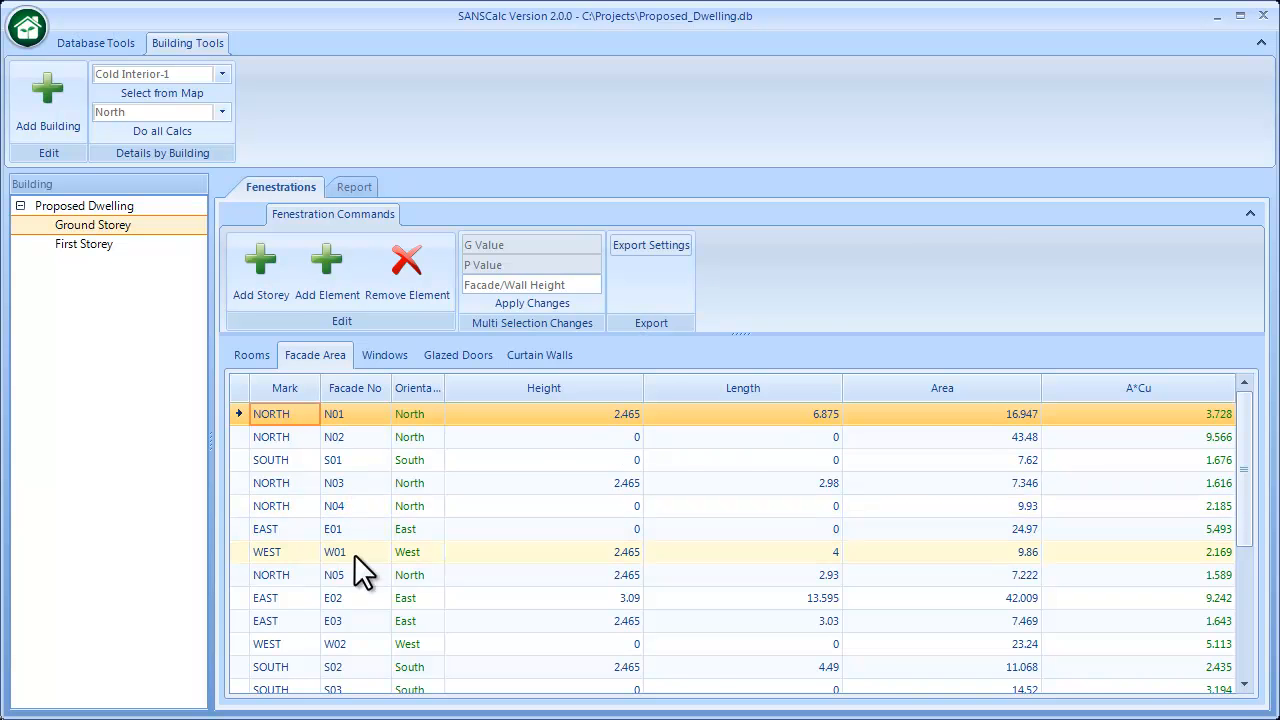
click(382, 357)
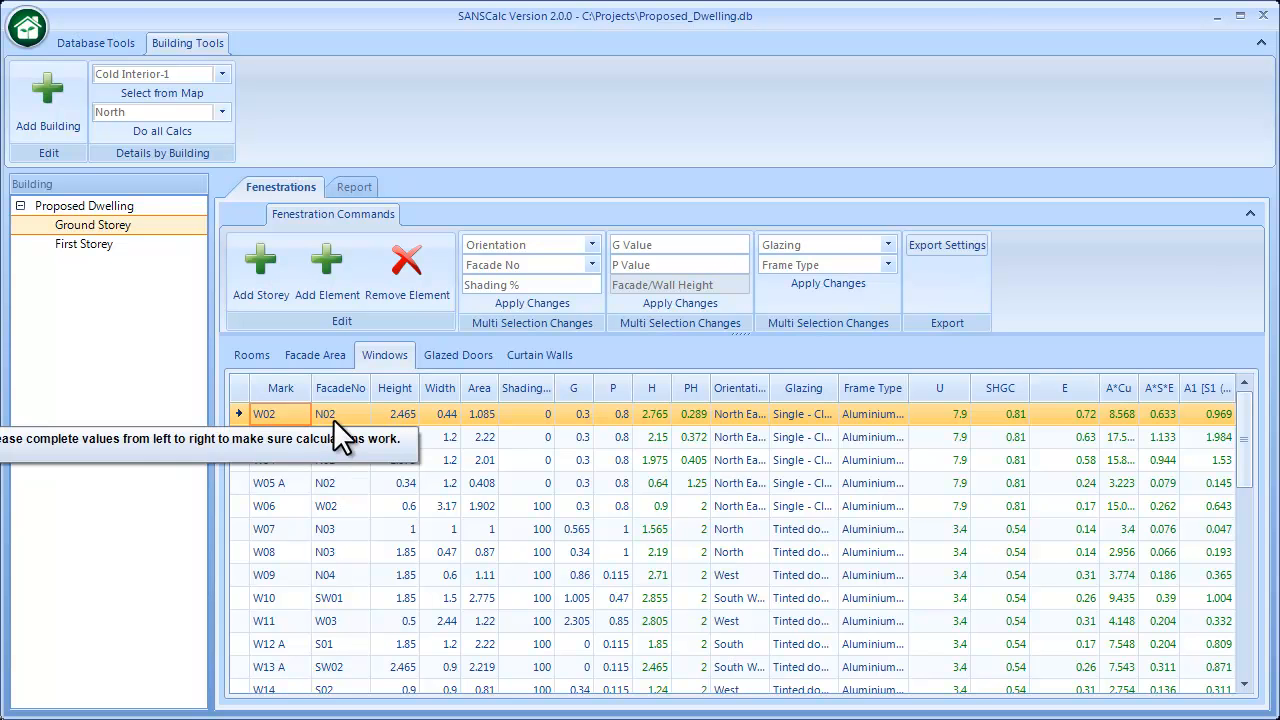
click(318, 356)
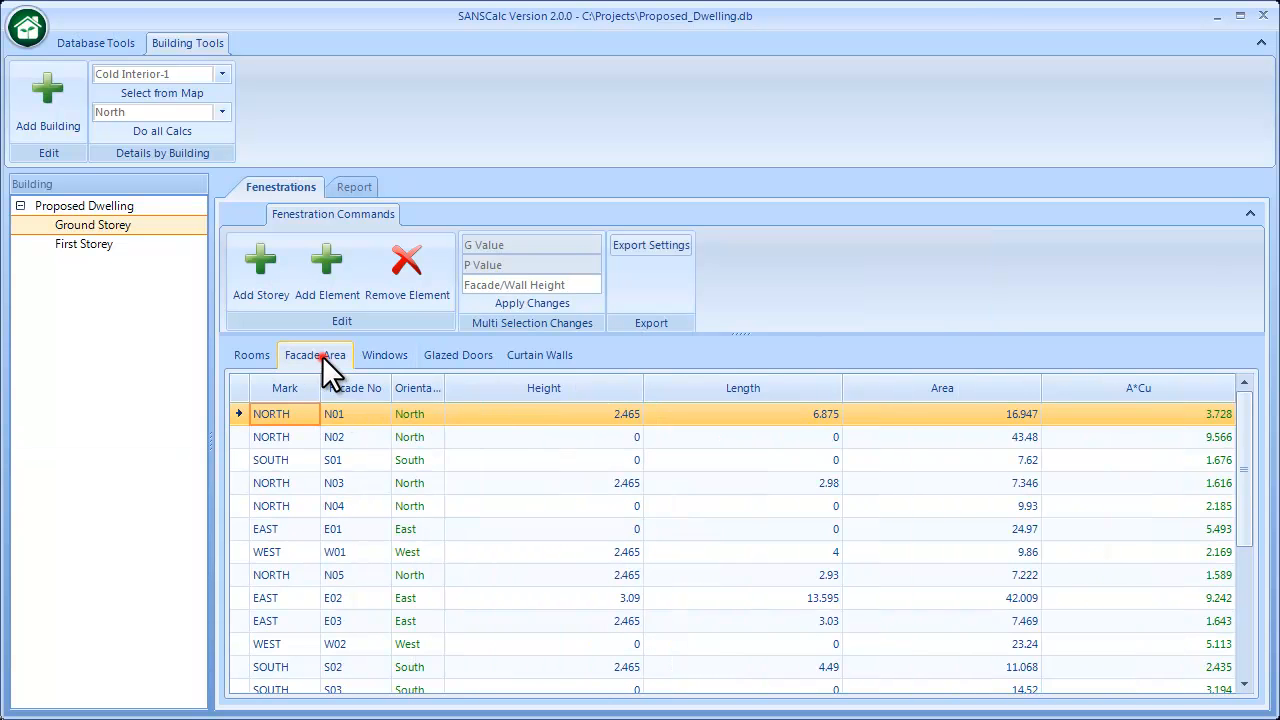
click(276, 437)
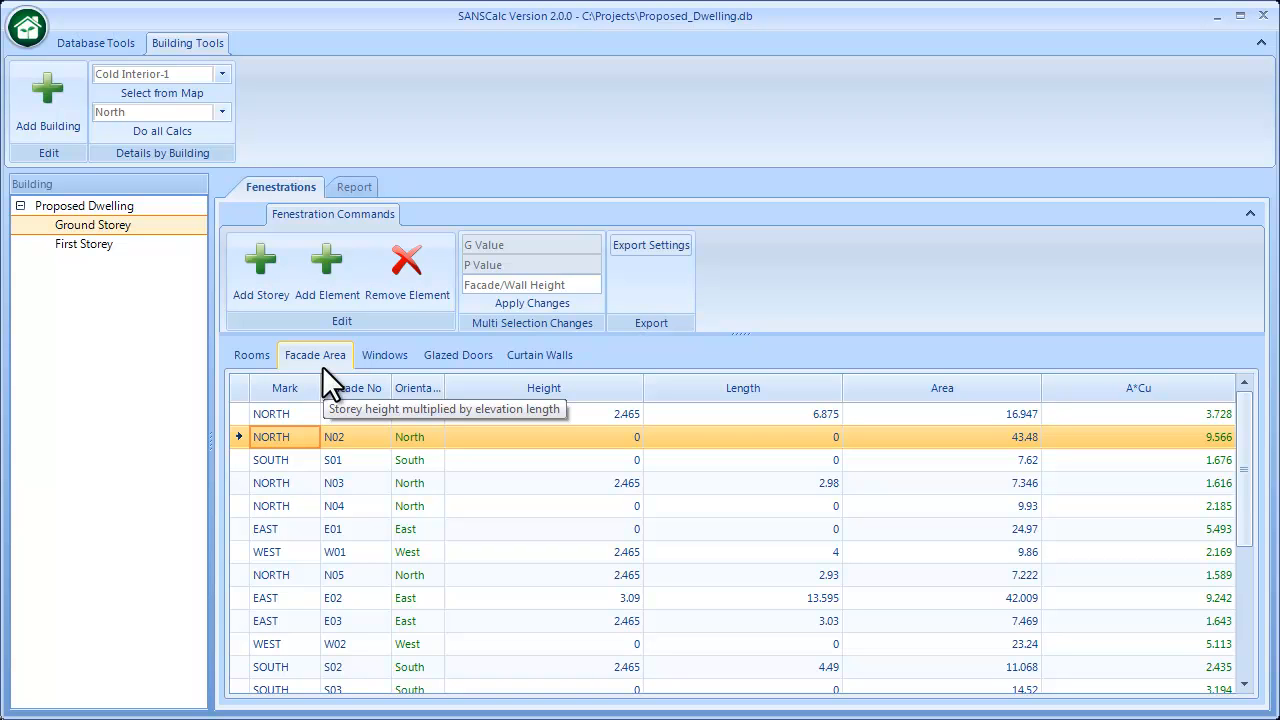
Show the Heads Up compliance summary and the export settings for the Proposed Dwelling's lighting and power services
click(83, 199)
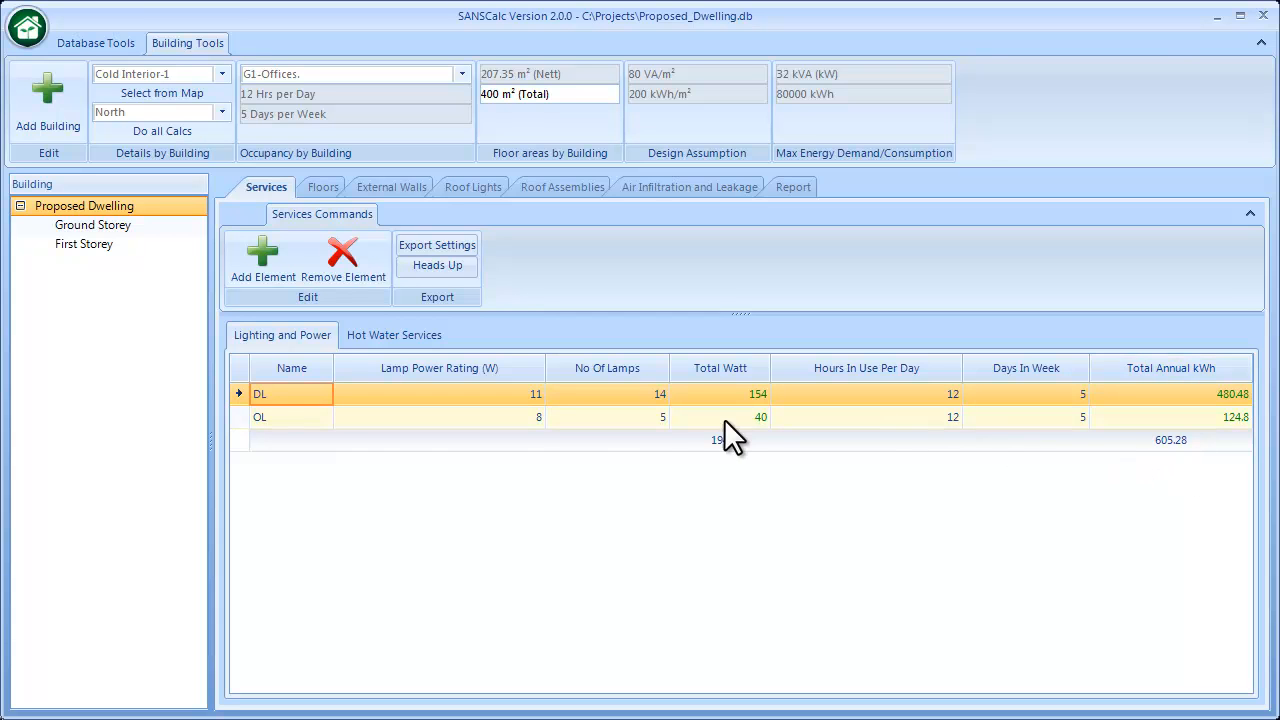
click(458, 267)
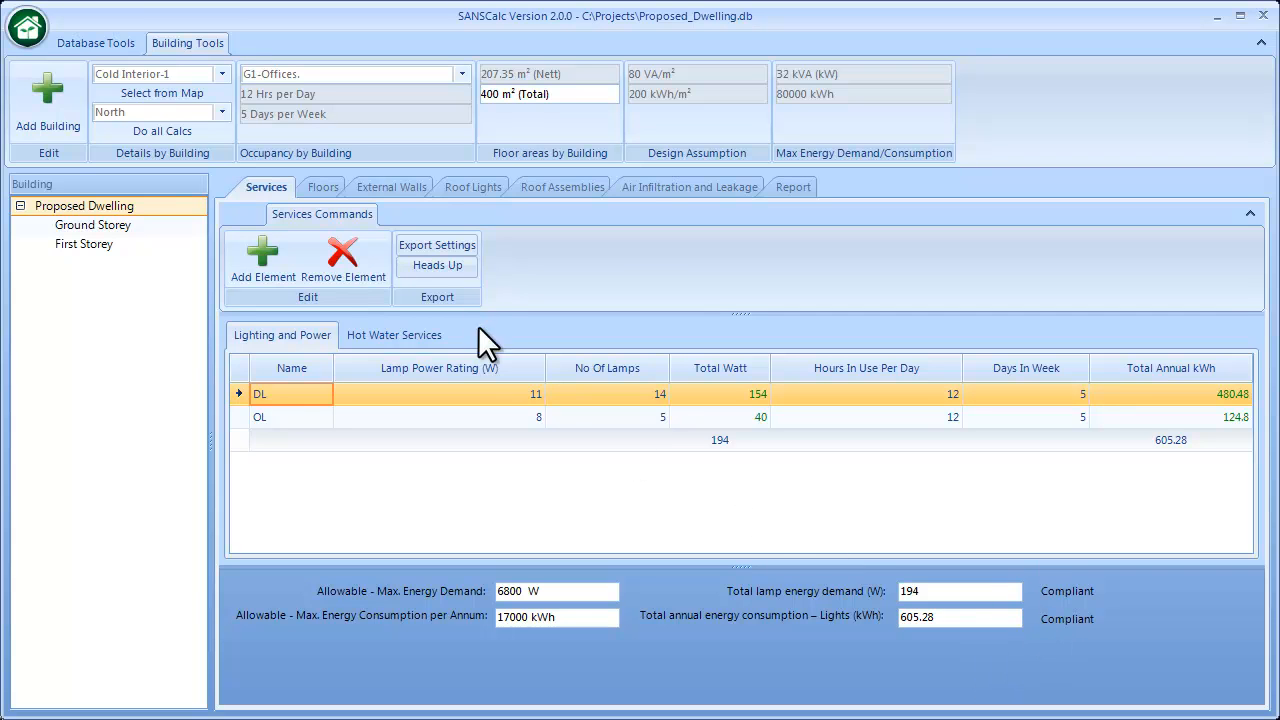
click(458, 267)
click(463, 268)
click(434, 246)
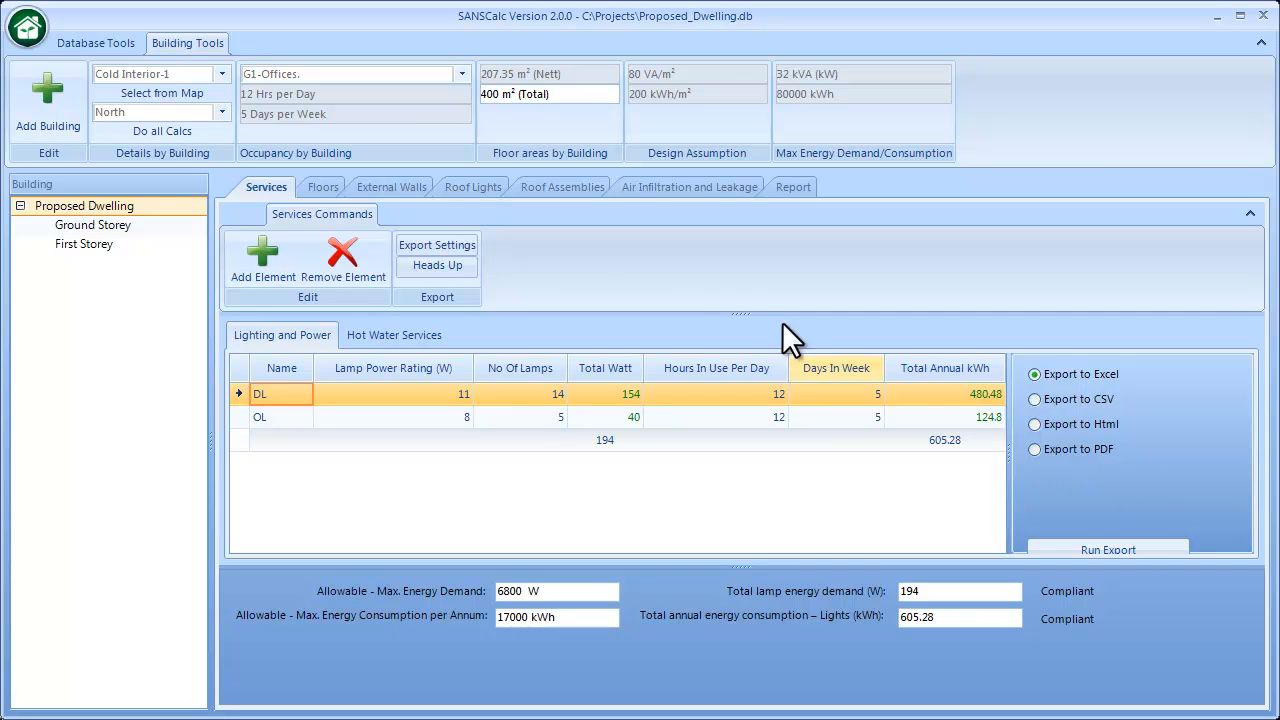
Show the available export settings for the Ground Storey's windows table
click(122, 225)
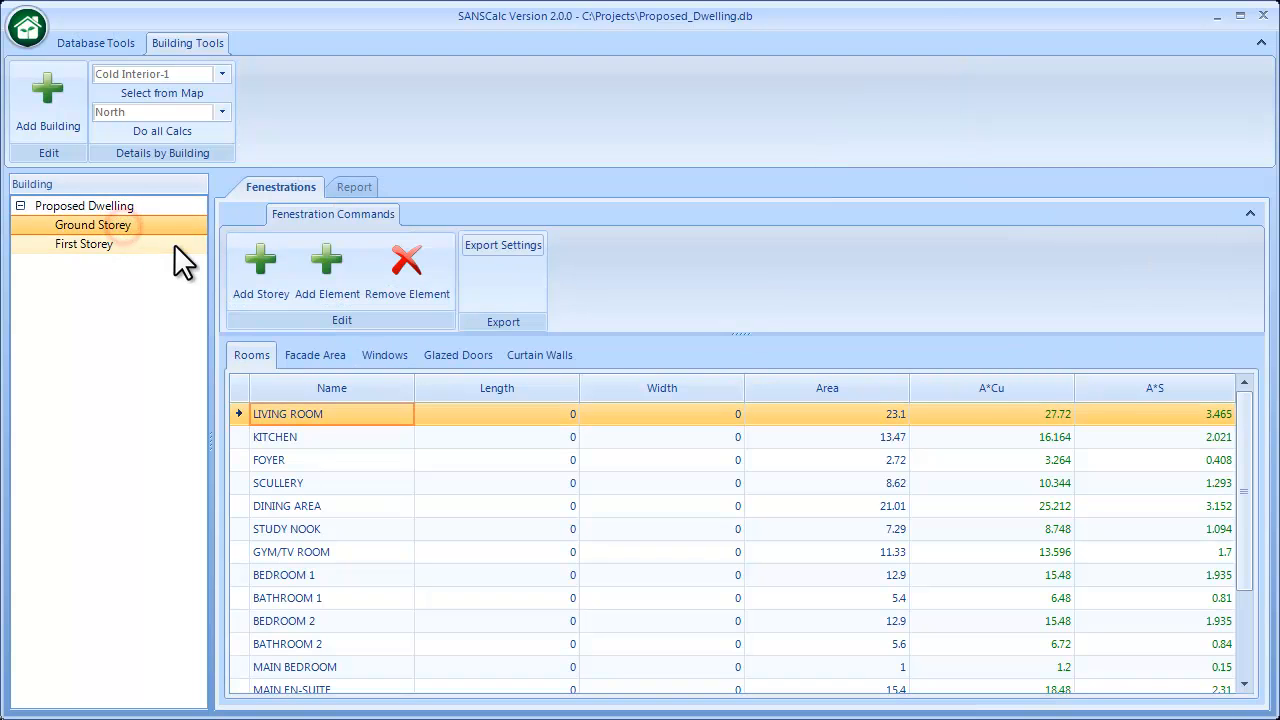
click(384, 356)
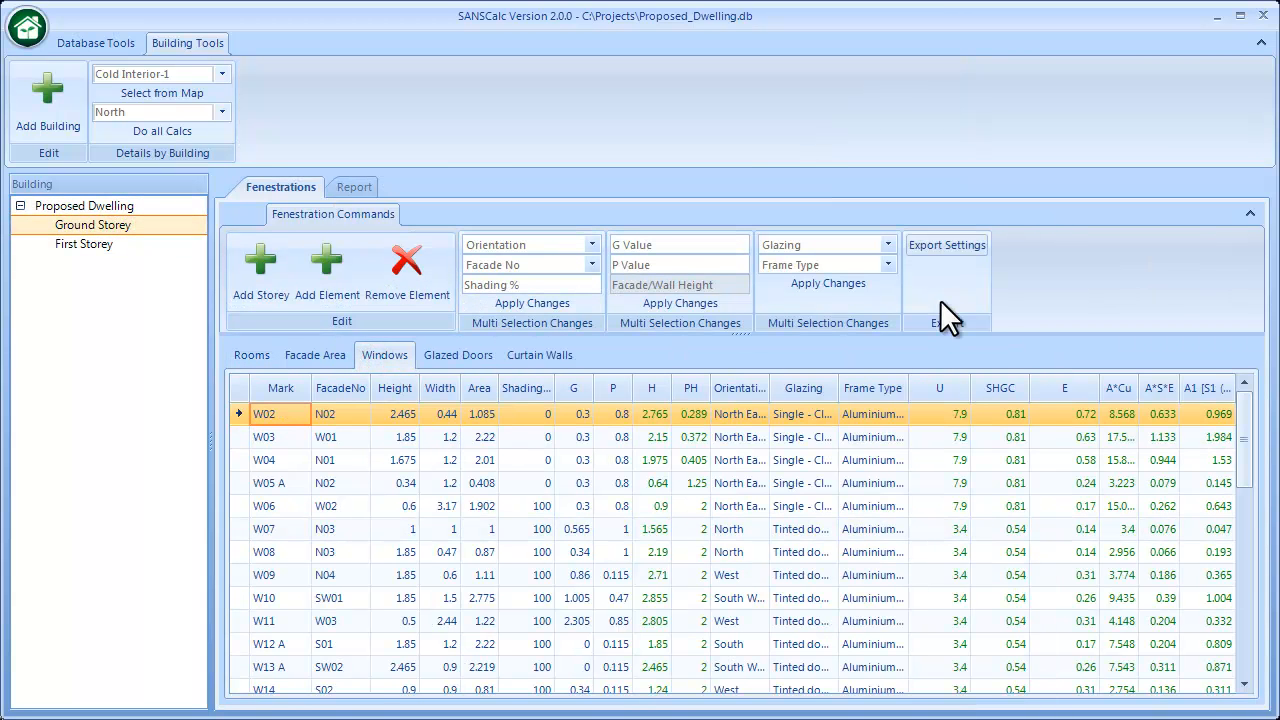
click(946, 246)
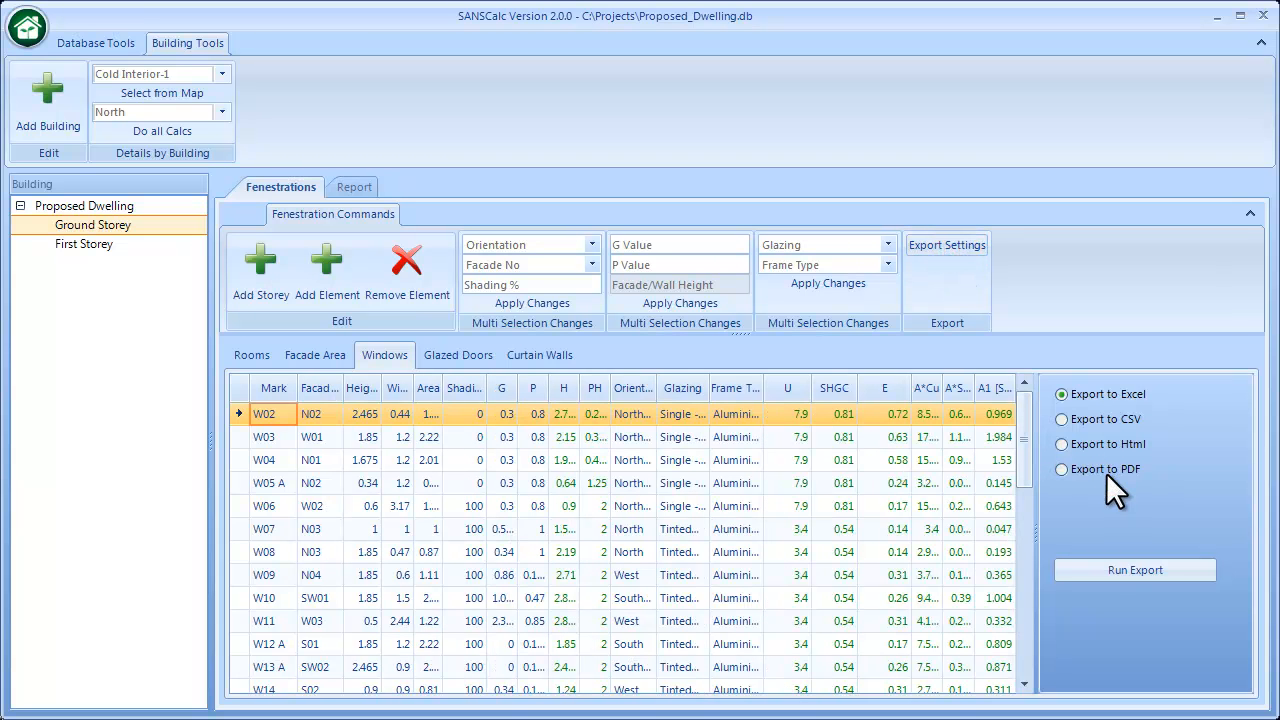
Hide the Heads Up summary and the export settings in the Proposed Dwelling's lighting and power services
click(76, 202)
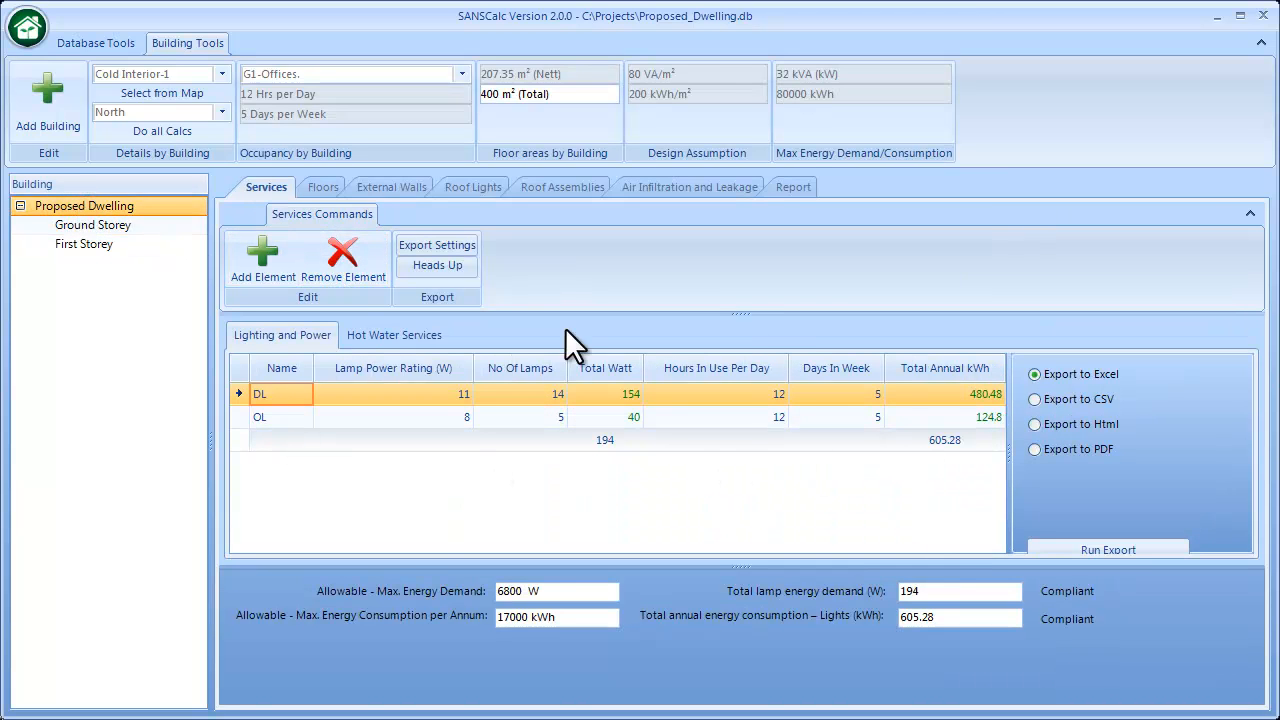
click(456, 262)
click(466, 245)
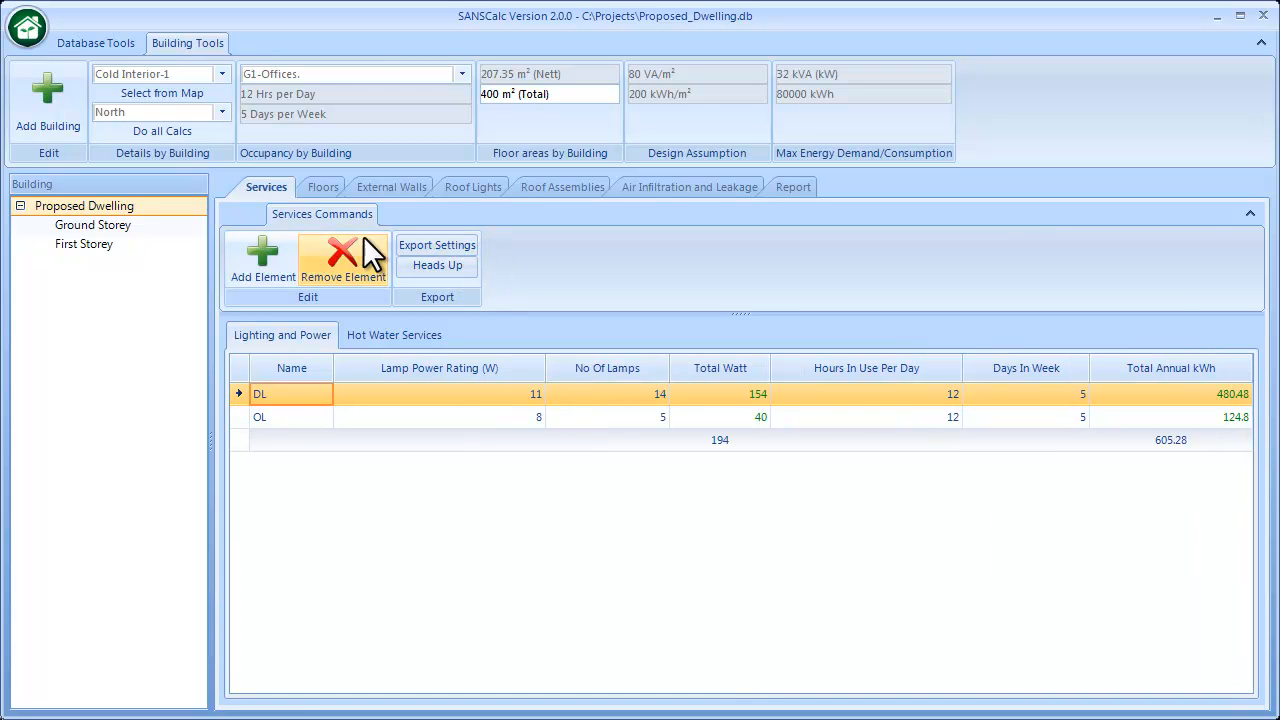
Set the building class in the Proposed Dwelling's hot water services to Offices (without canteens) : 10-12 L/capita/day
click(384, 334)
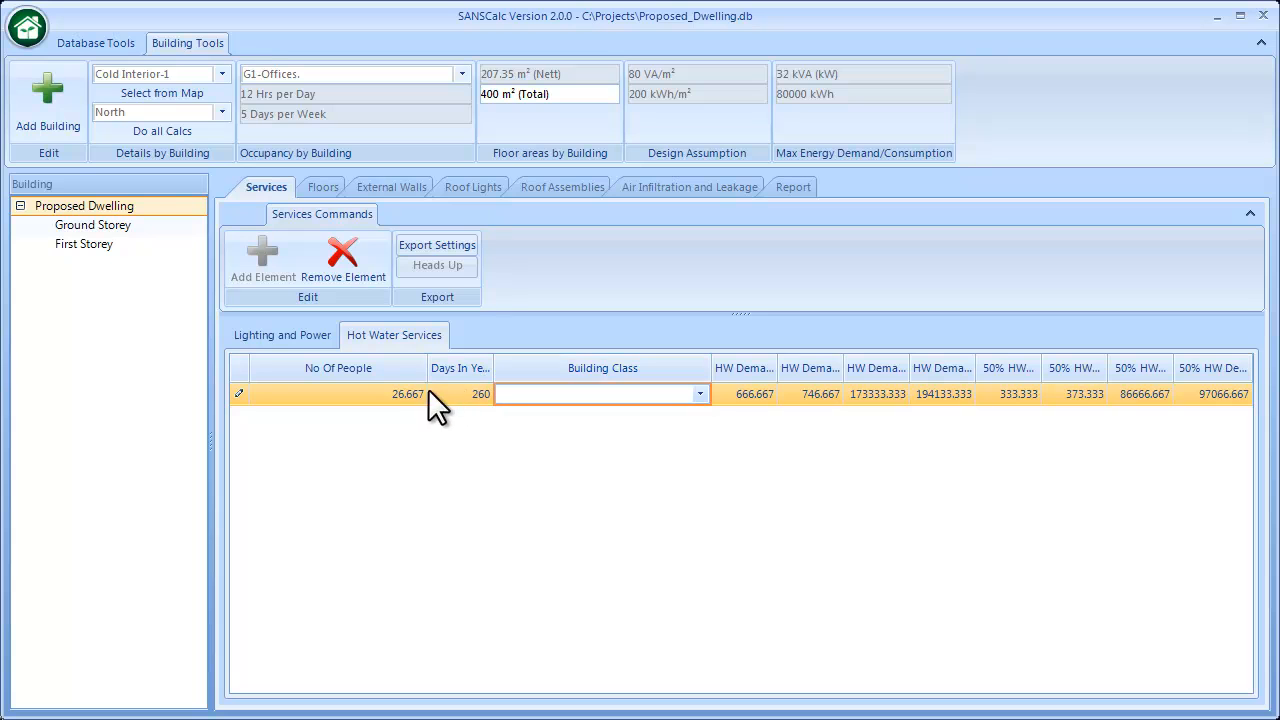
click(697, 394)
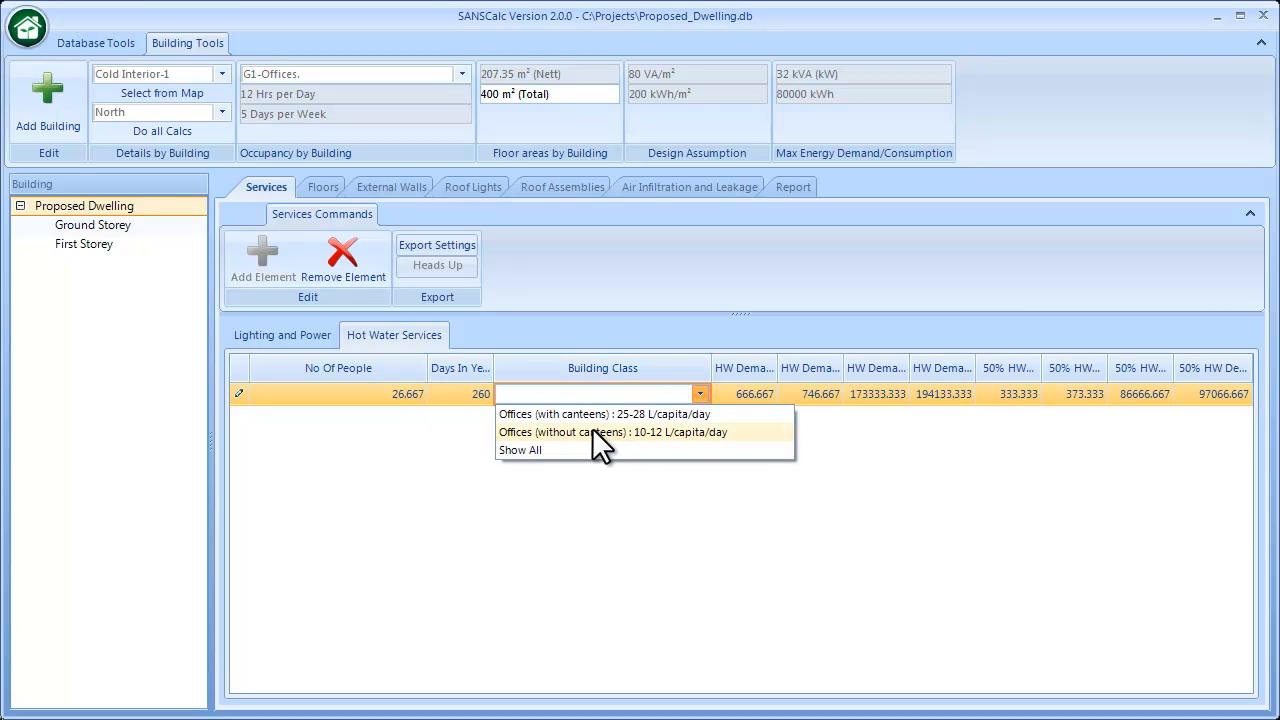
click(592, 430)
key(Return)
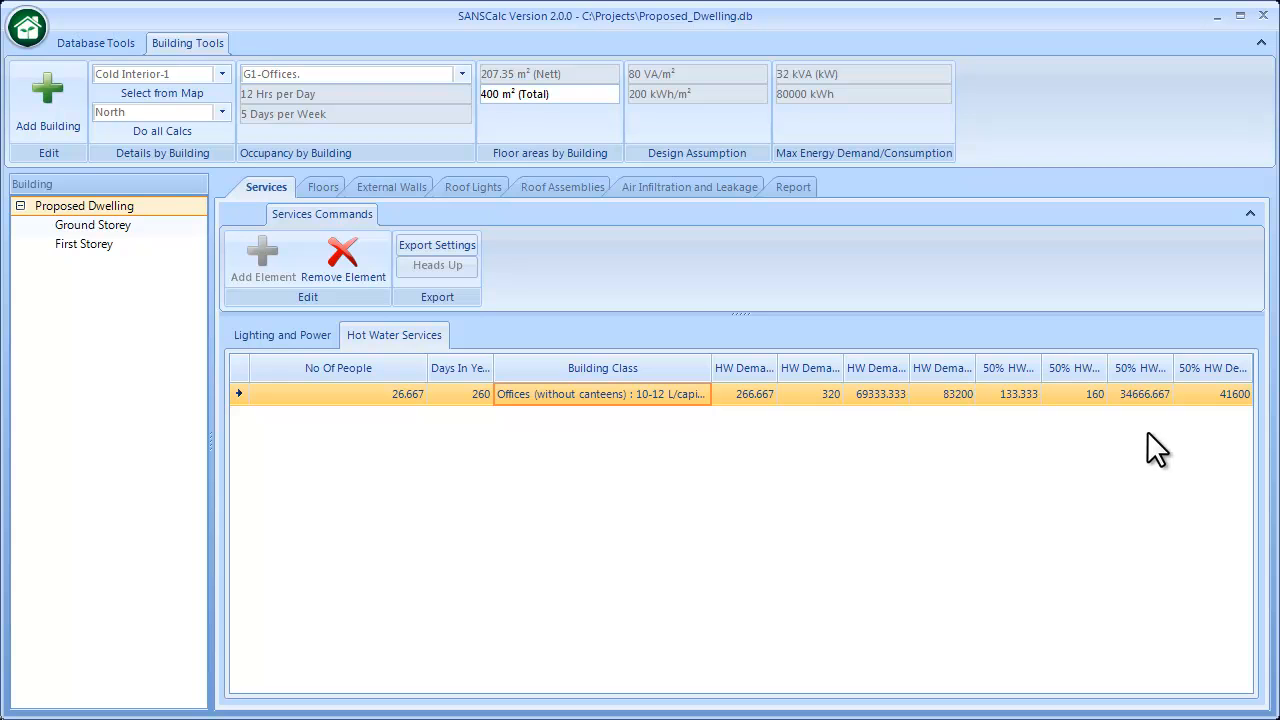
Enable in-slab heating for the Proposed Dwelling's concrete slab-on-ground floor and save the floor construction
click(336, 182)
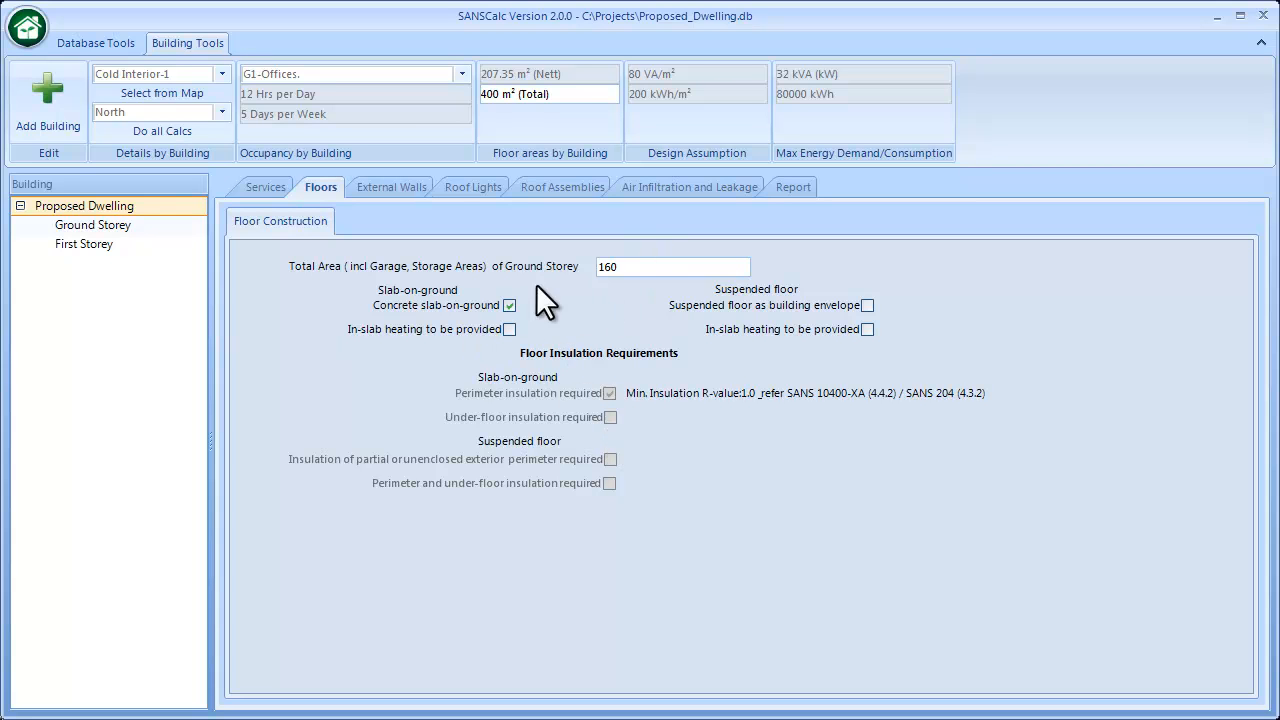
click(506, 333)
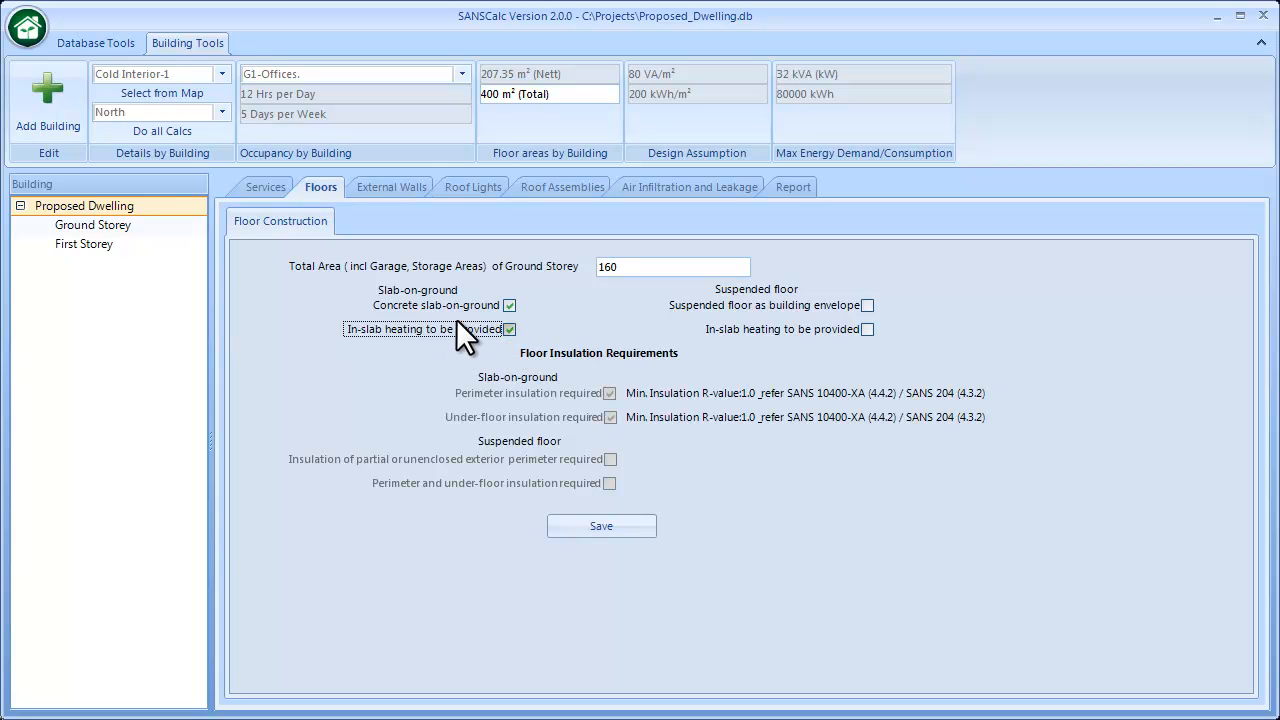
click(615, 525)
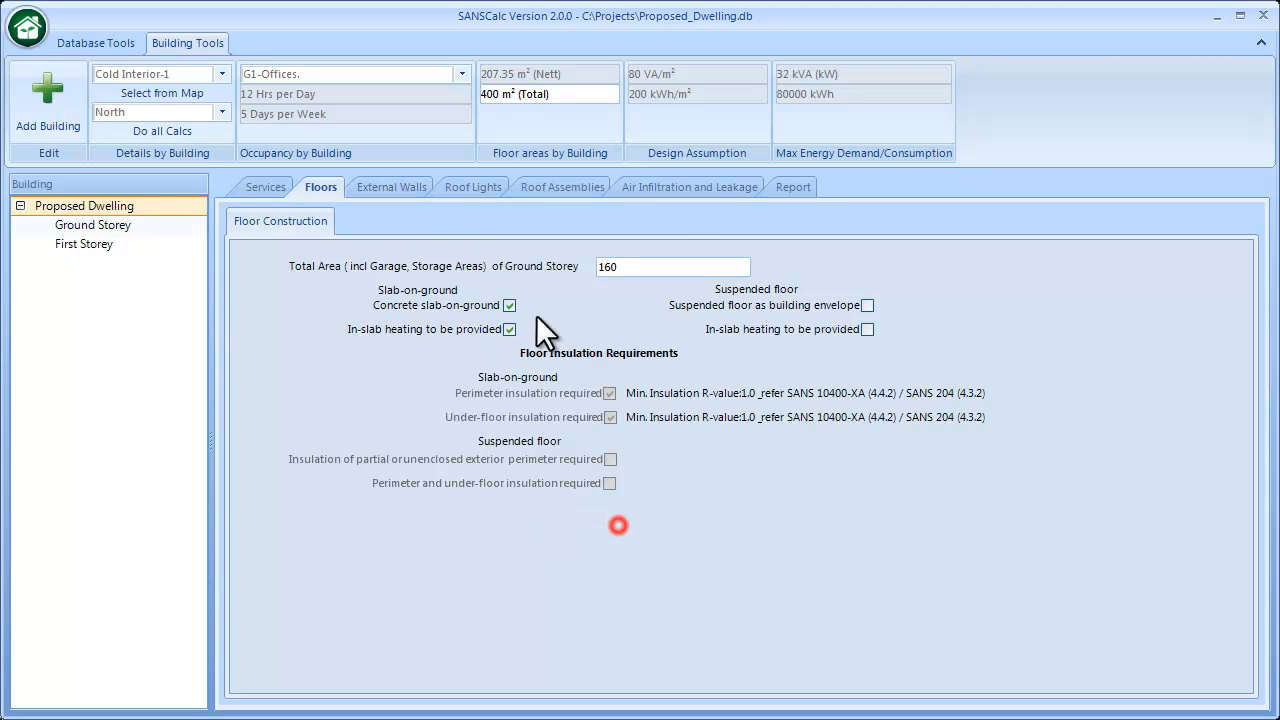
Examine the Proposed Dwelling's external wall construction, checking the wall type choices and the double brick wall type choices
click(414, 191)
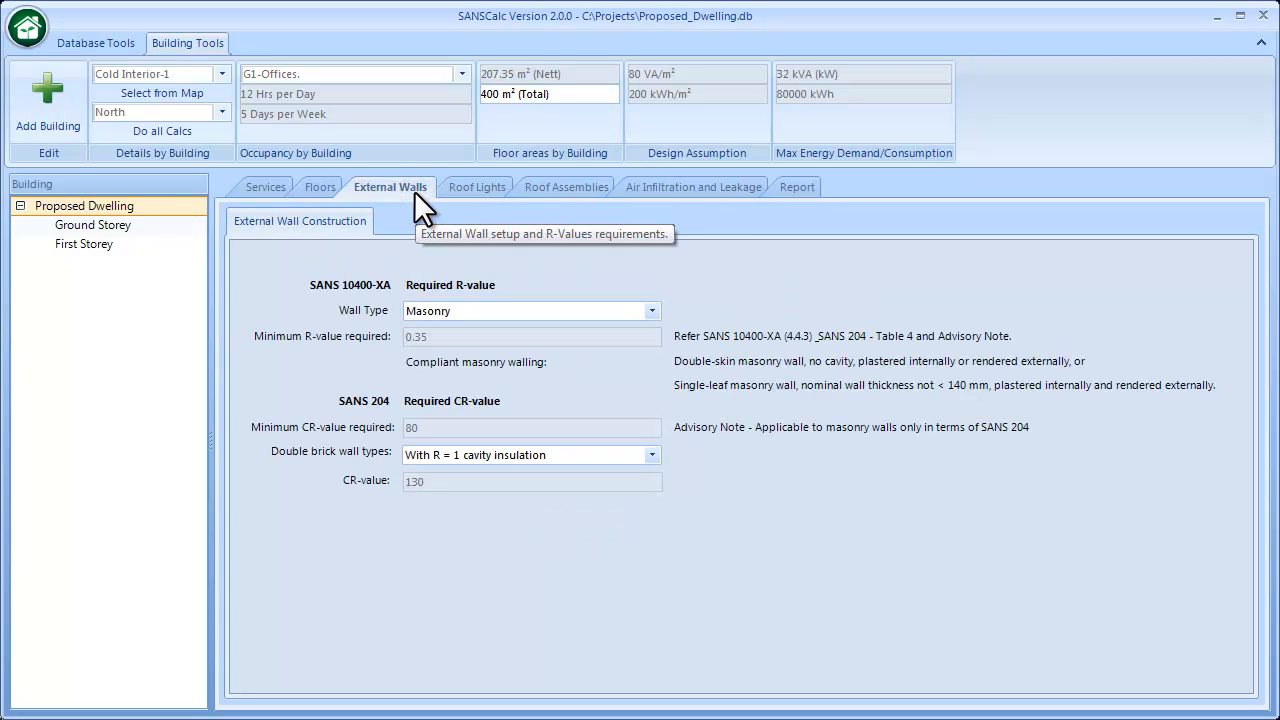
click(652, 312)
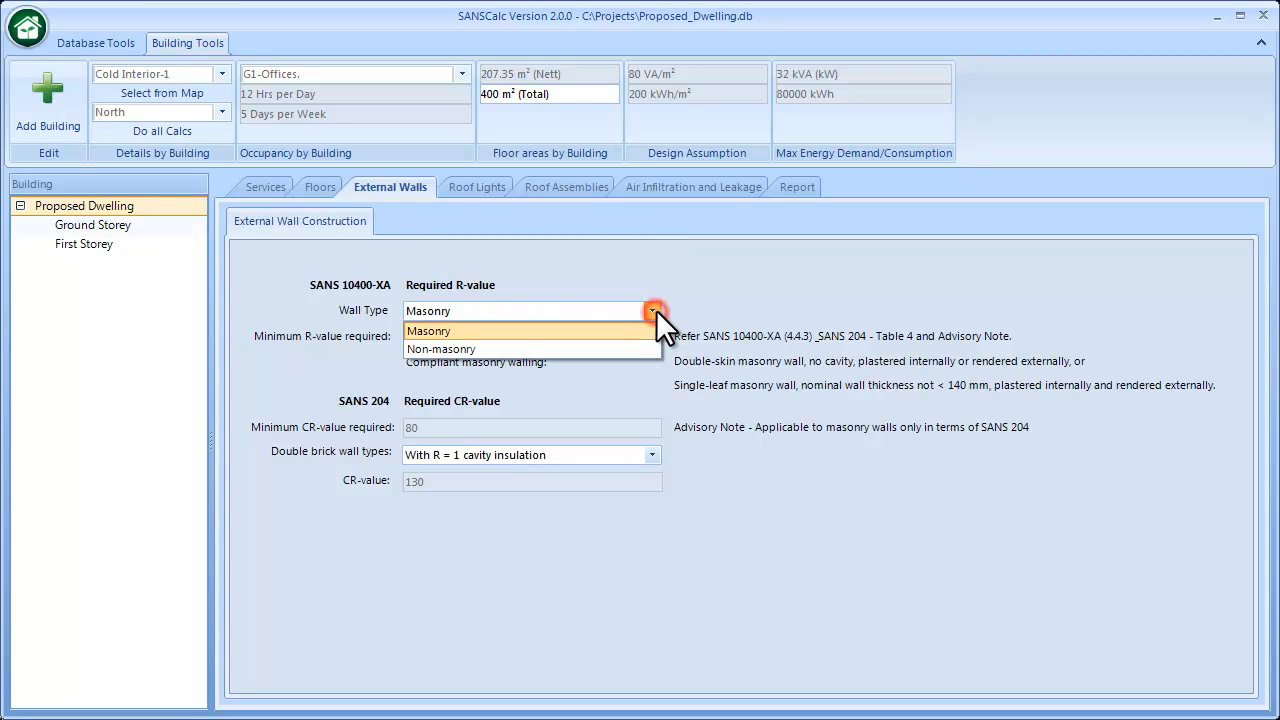
click(690, 308)
click(651, 455)
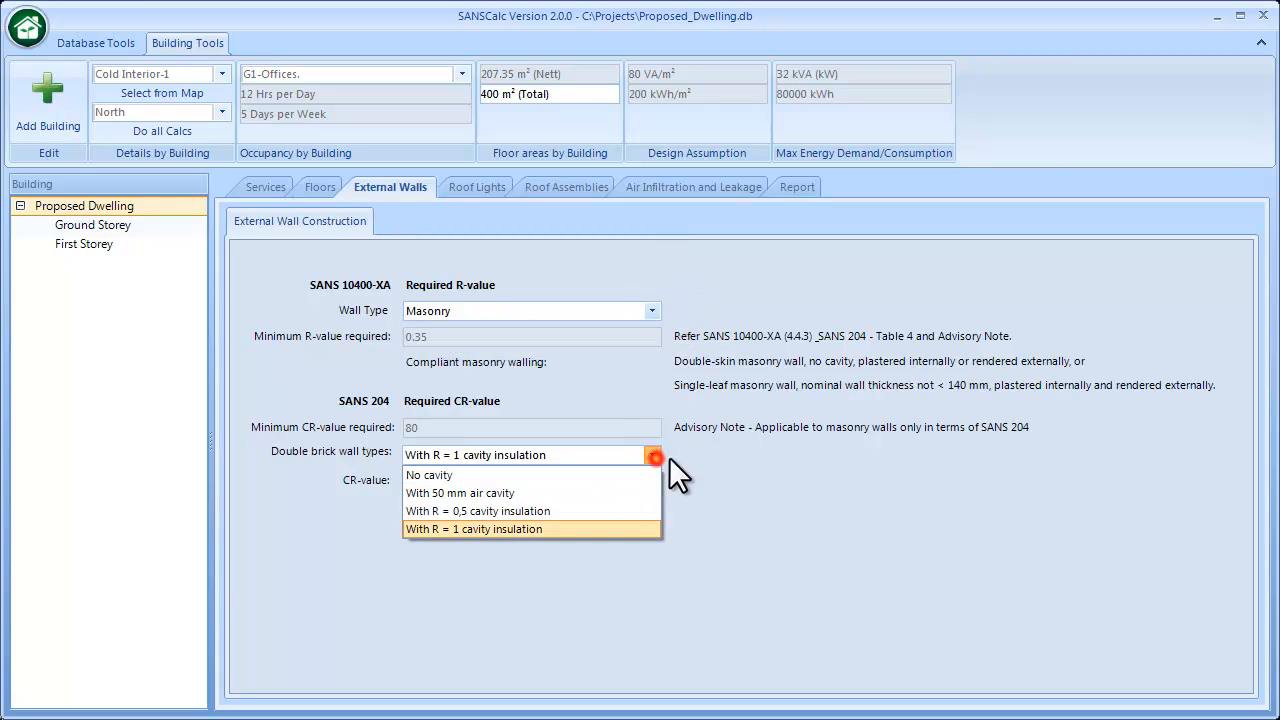
click(750, 479)
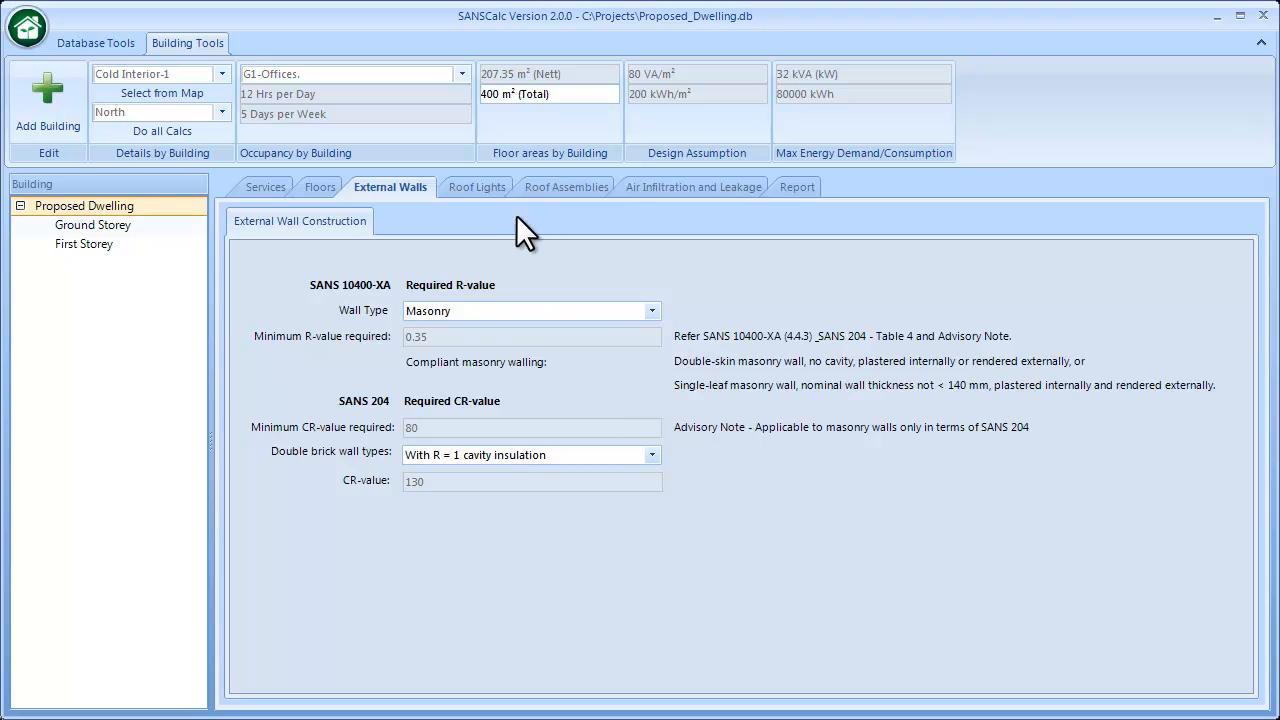
Examine the roof lights table, checking the room choices for the first roof light and the room area and internal size columns
click(483, 189)
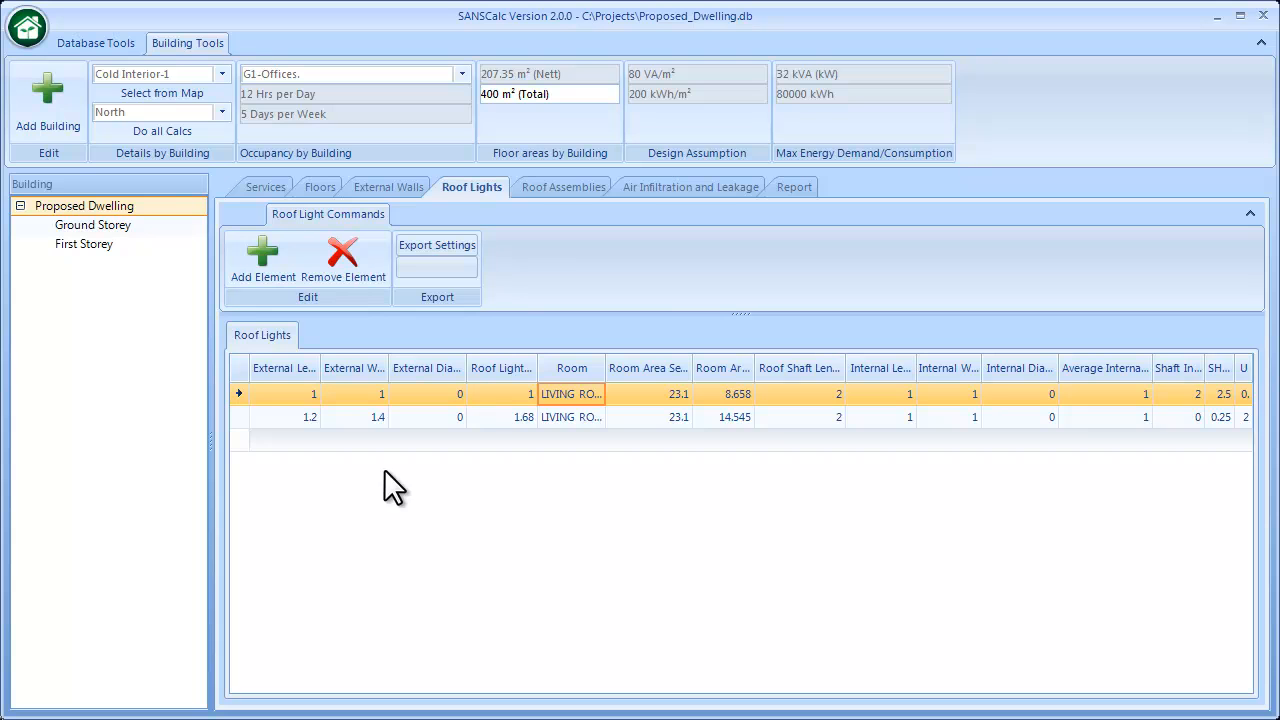
click(595, 395)
click(596, 393)
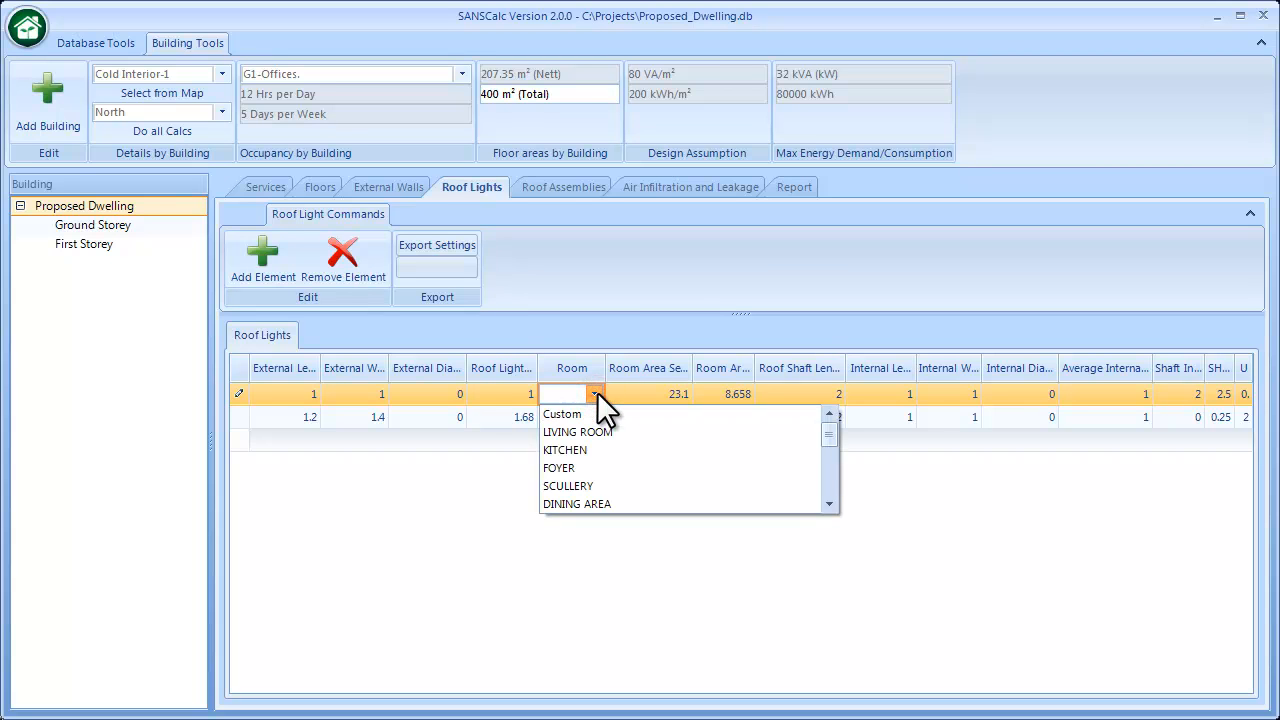
mouse_move(836, 440)
mouse_down()
mouse_move(832, 506)
mouse_move(840, 434)
mouse_up()
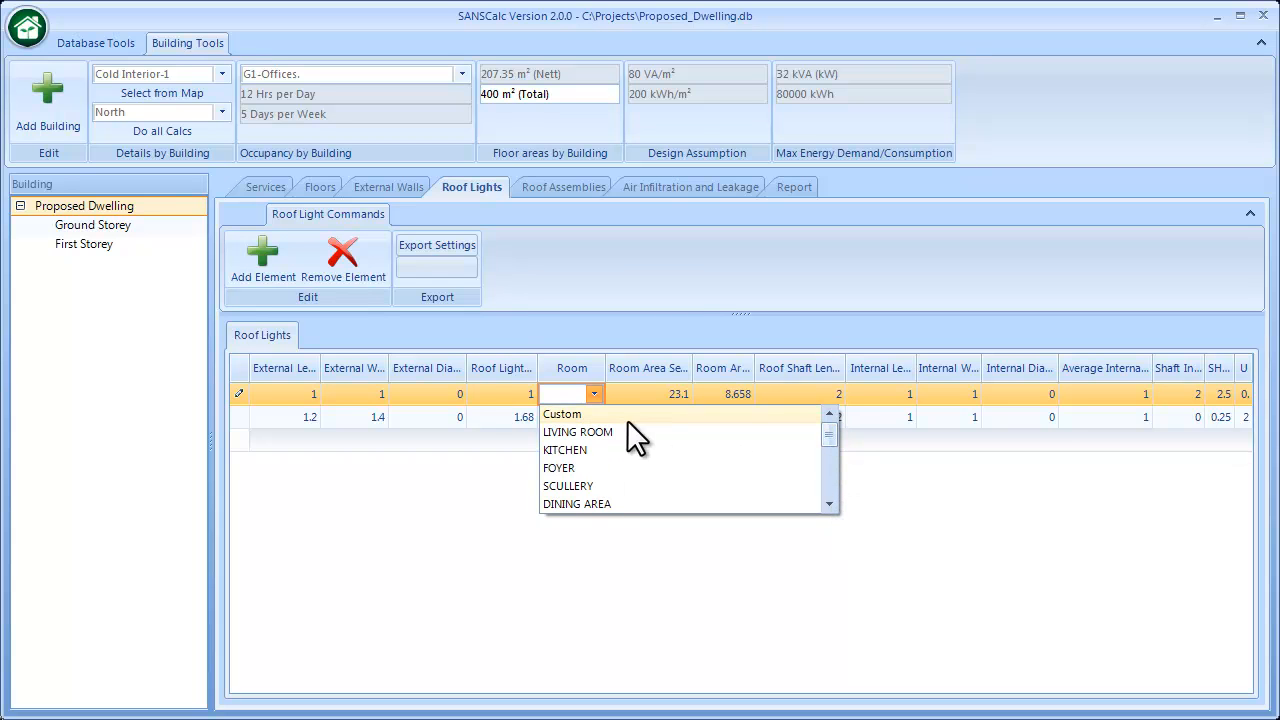
click(394, 512)
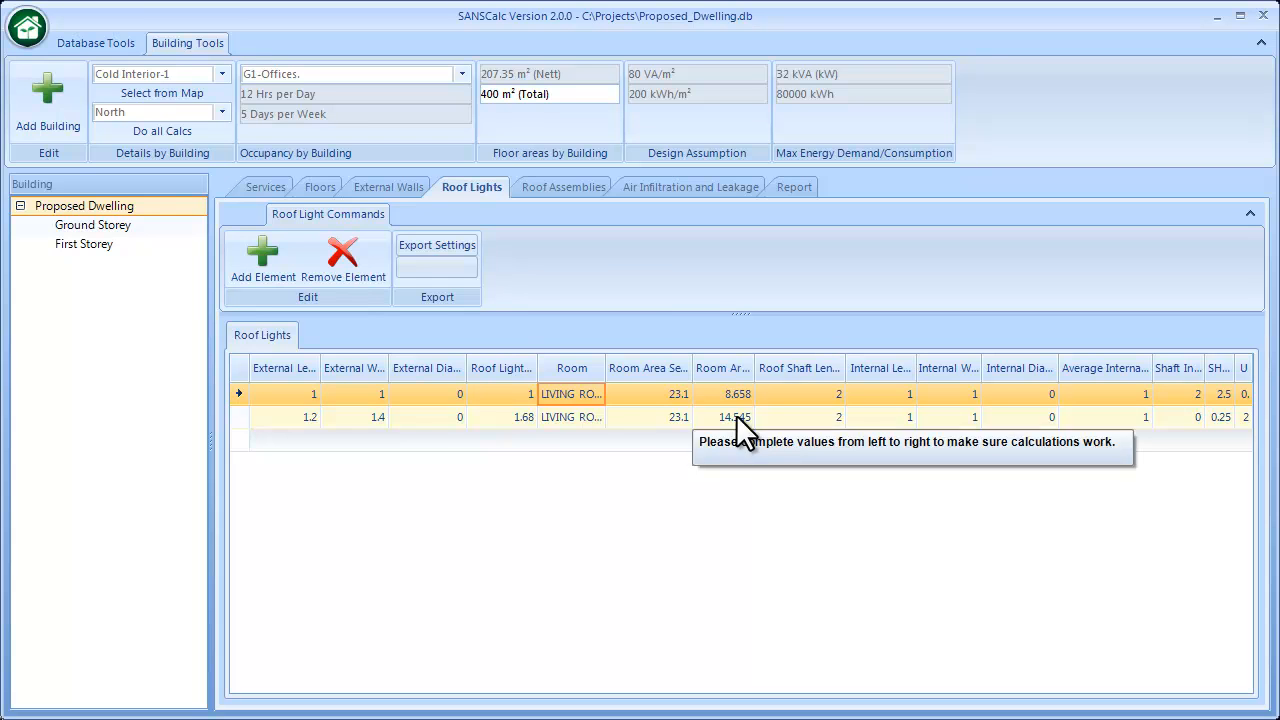
mouse_move(736, 365)
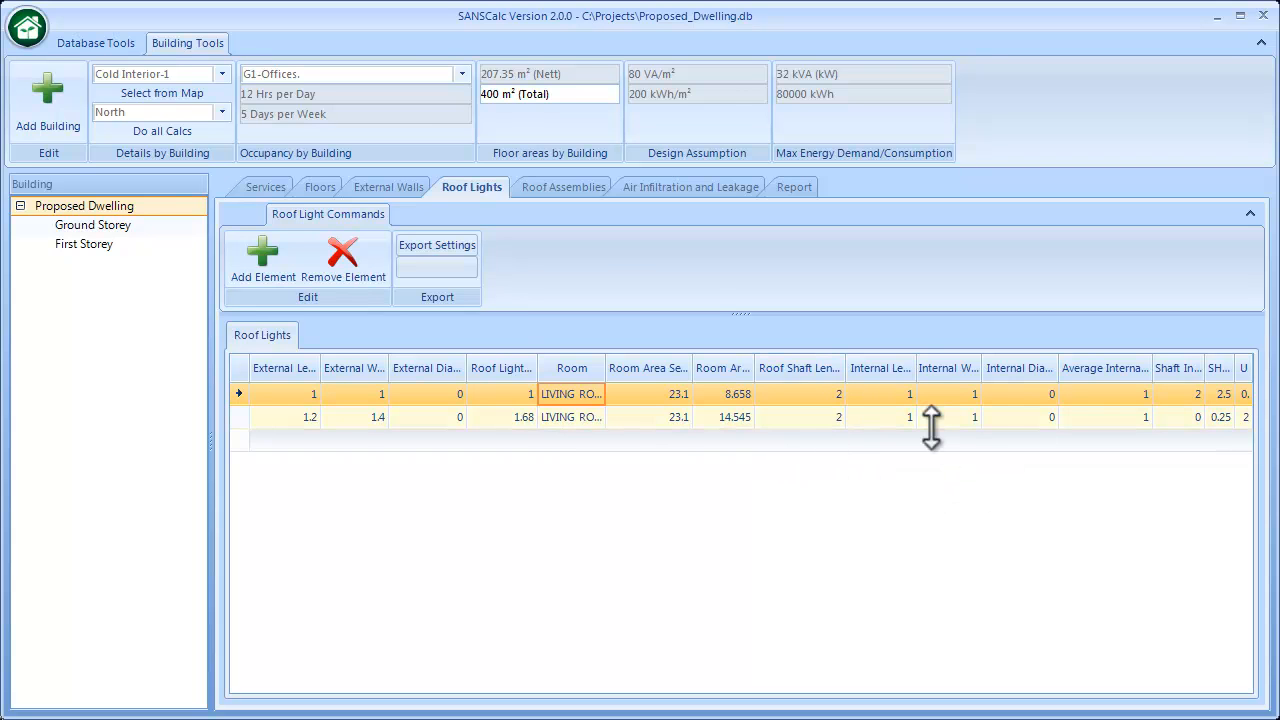
mouse_move(931, 428)
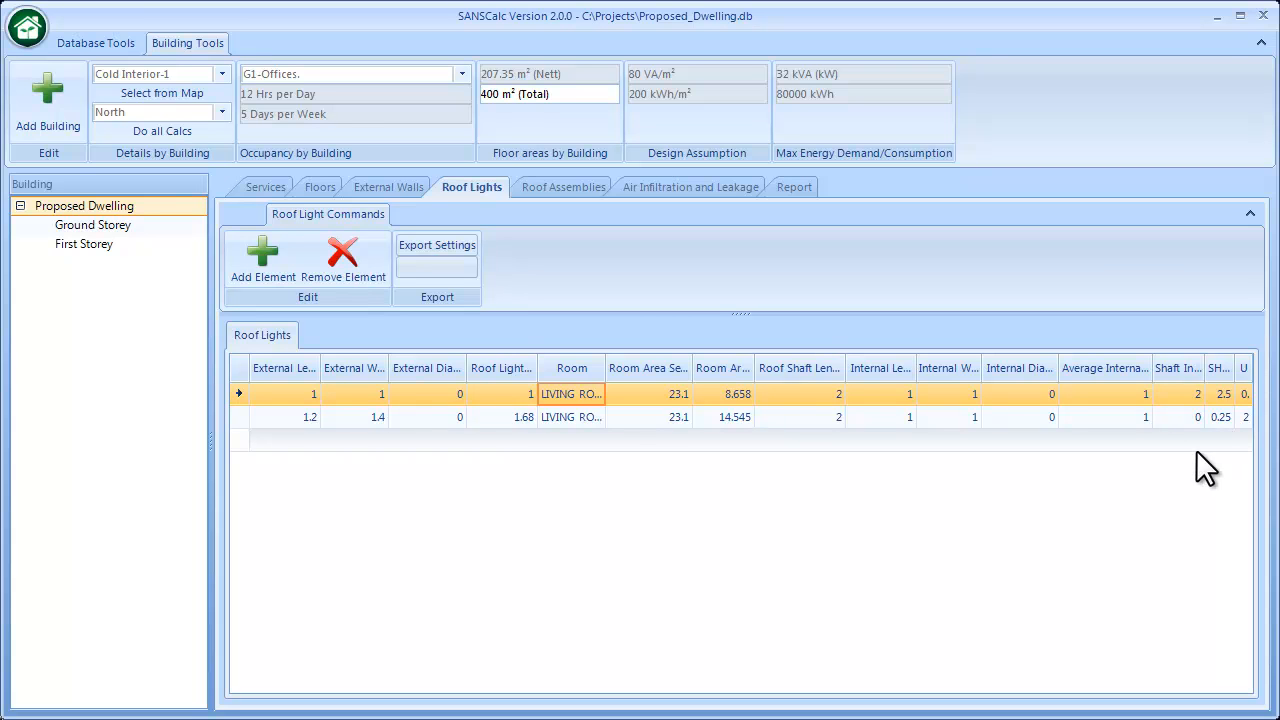
Set the roof assembly's generic insulation under SANS 204 to Flexible polyester blanket and save it
click(557, 187)
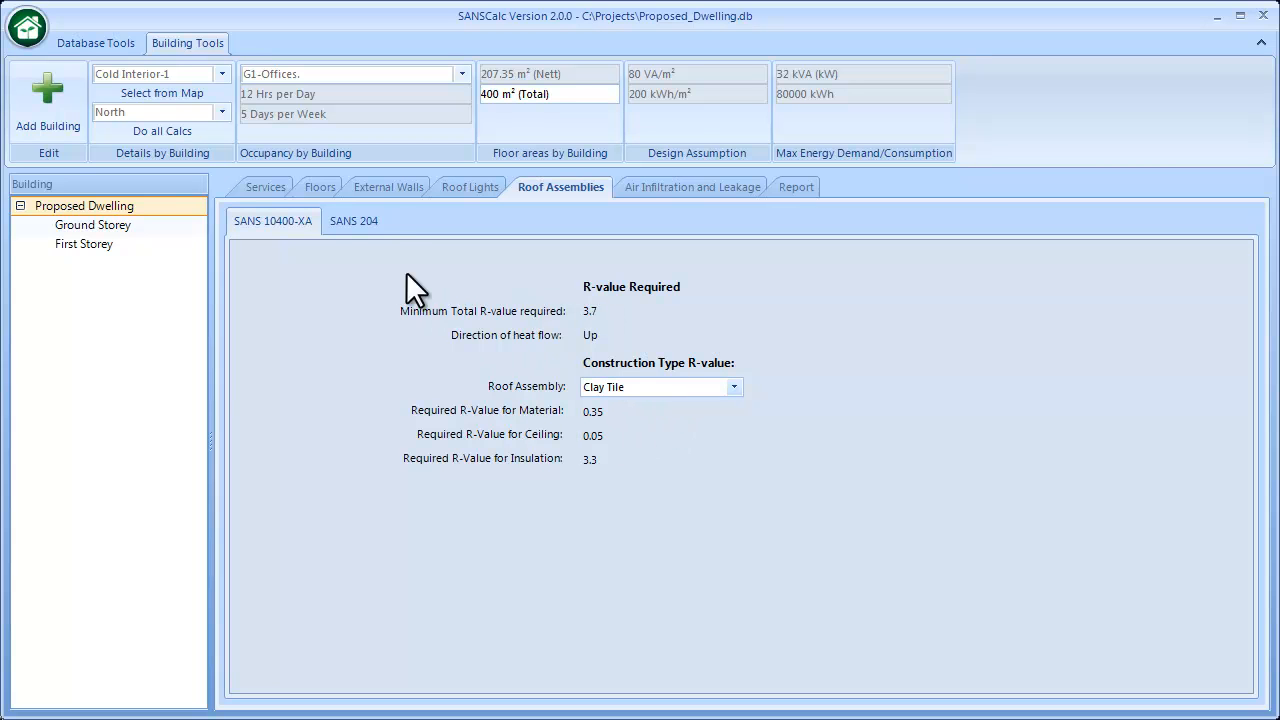
click(352, 221)
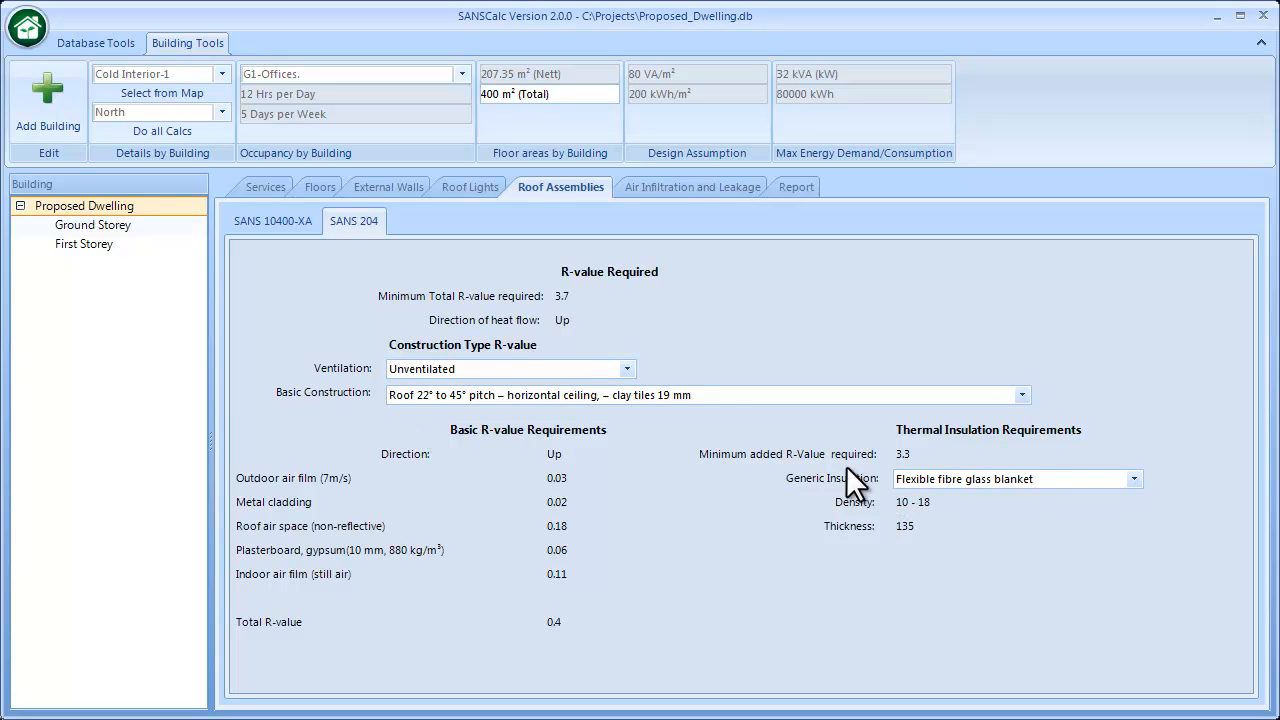
click(1135, 479)
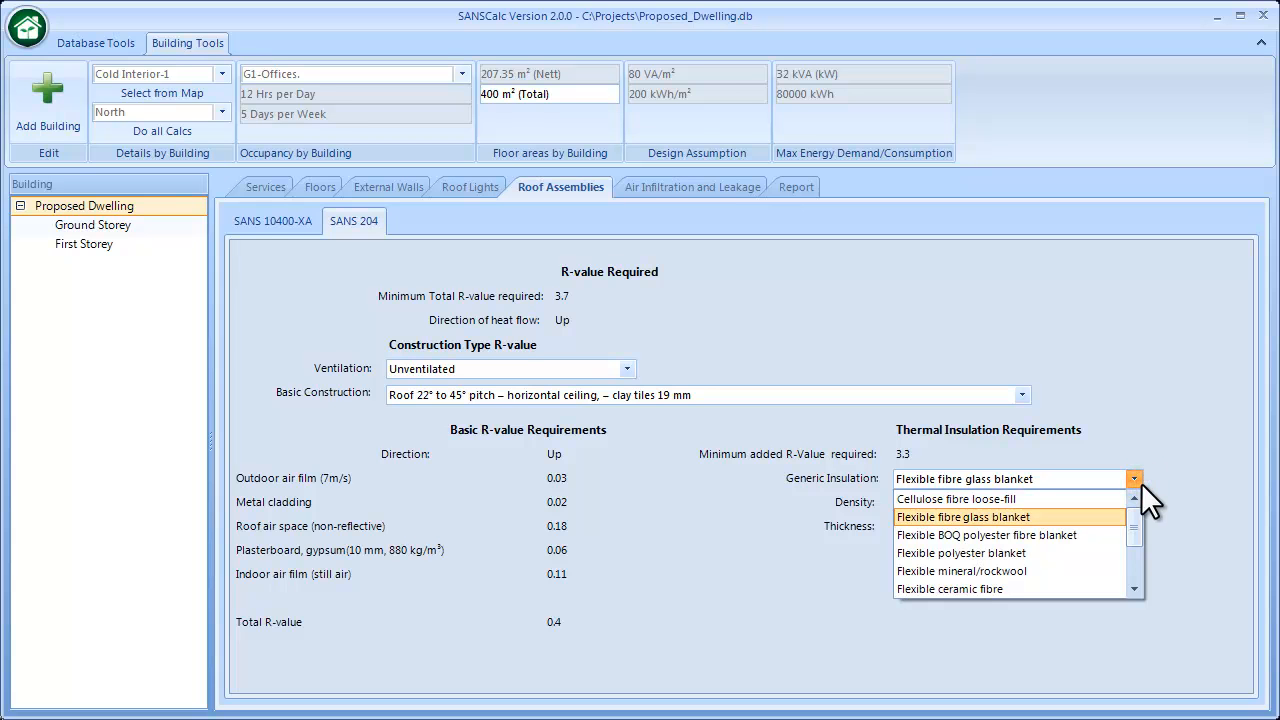
mouse_move(1136, 526)
mouse_down()
mouse_move(1138, 558)
mouse_move(1141, 544)
mouse_up()
click(1003, 505)
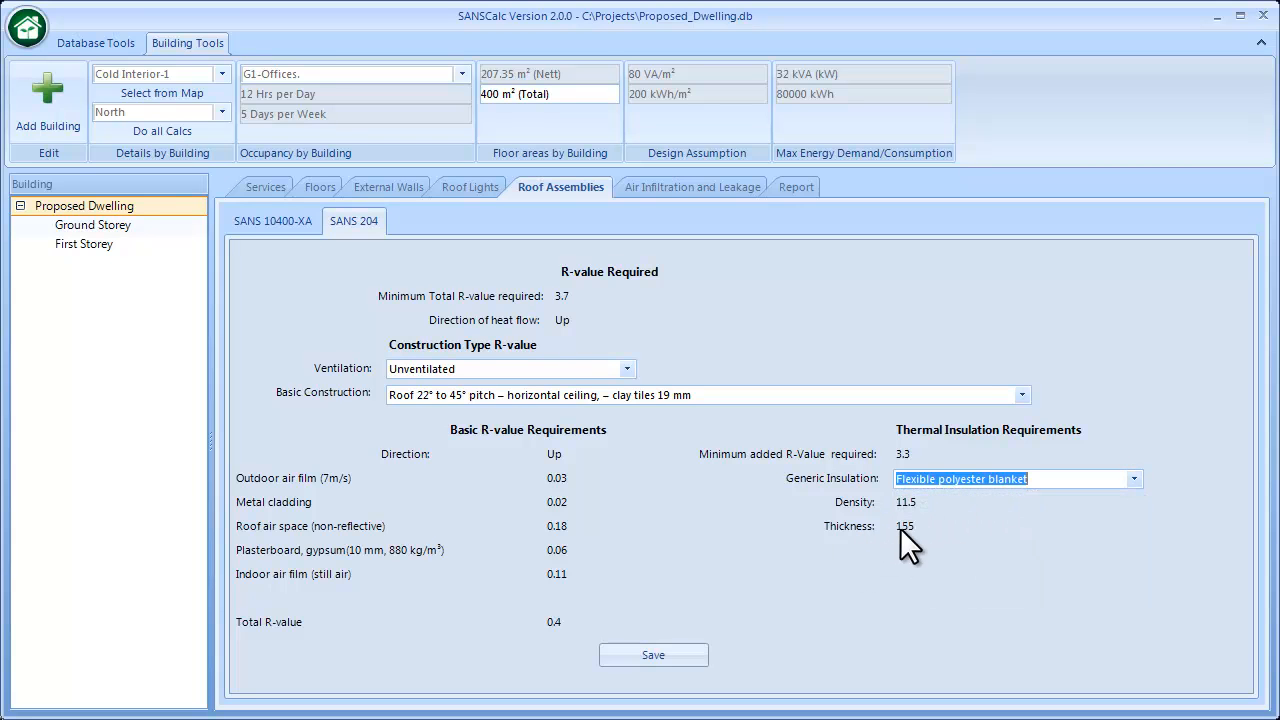
click(661, 659)
Examine the air infiltration and leakage requirements, including the available options for chimneys and flues
click(652, 188)
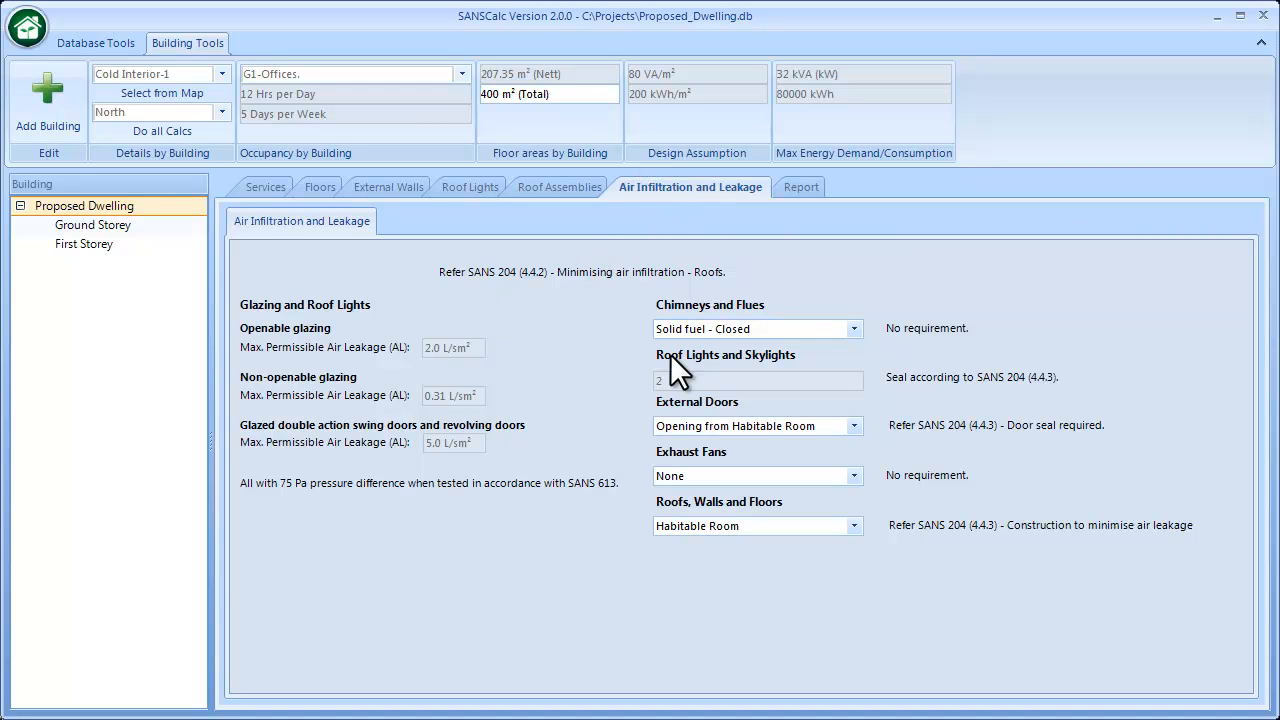
click(853, 329)
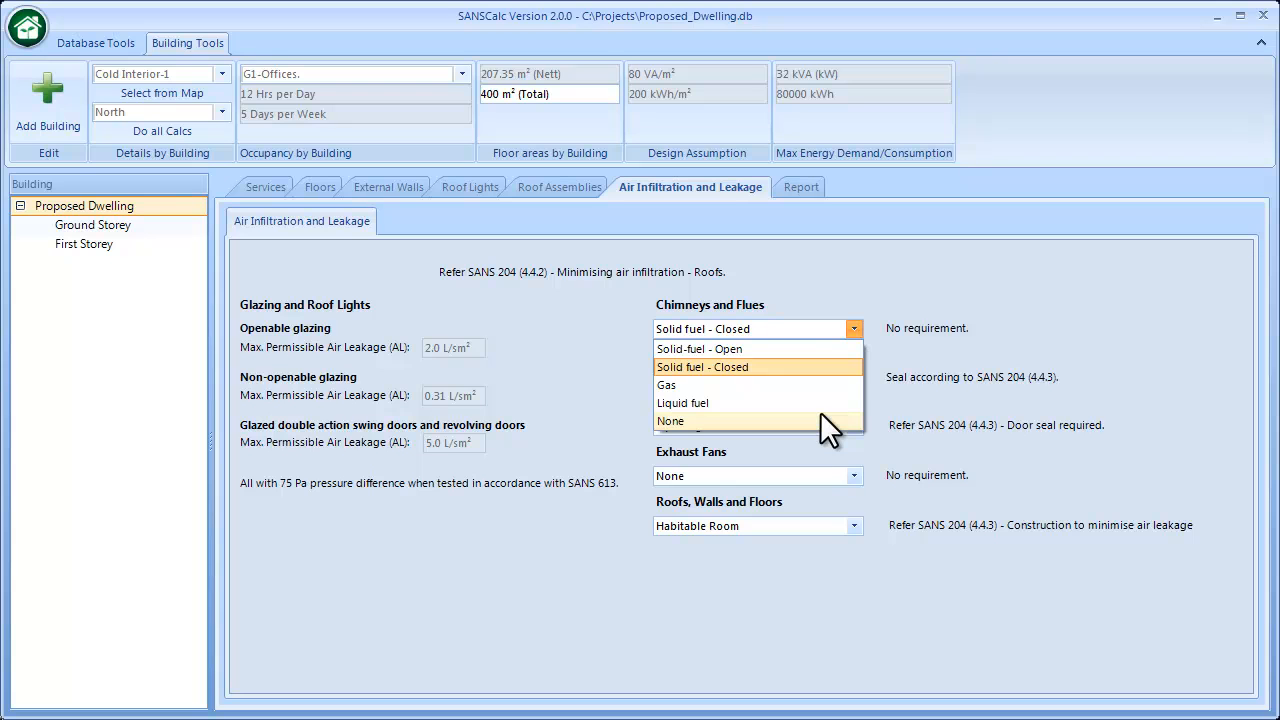
click(940, 348)
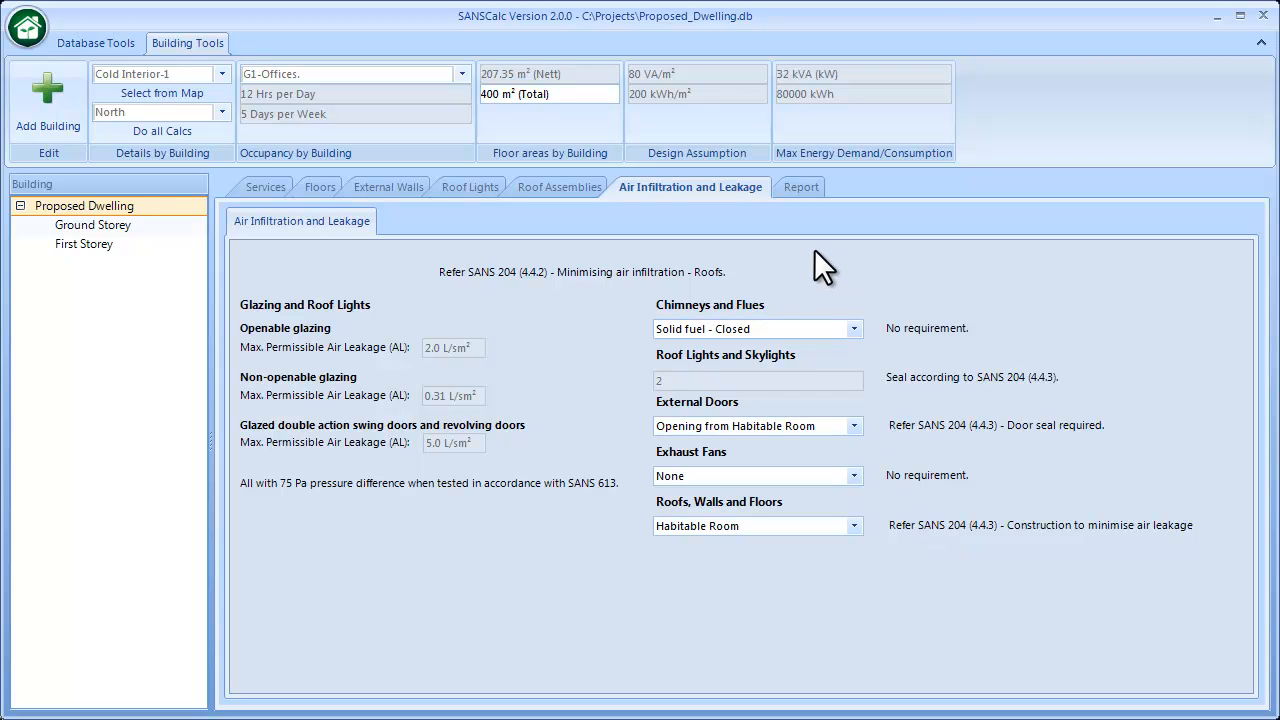
Save the project database and generate the compliance report for the Proposed Dwelling
click(118, 42)
click(98, 108)
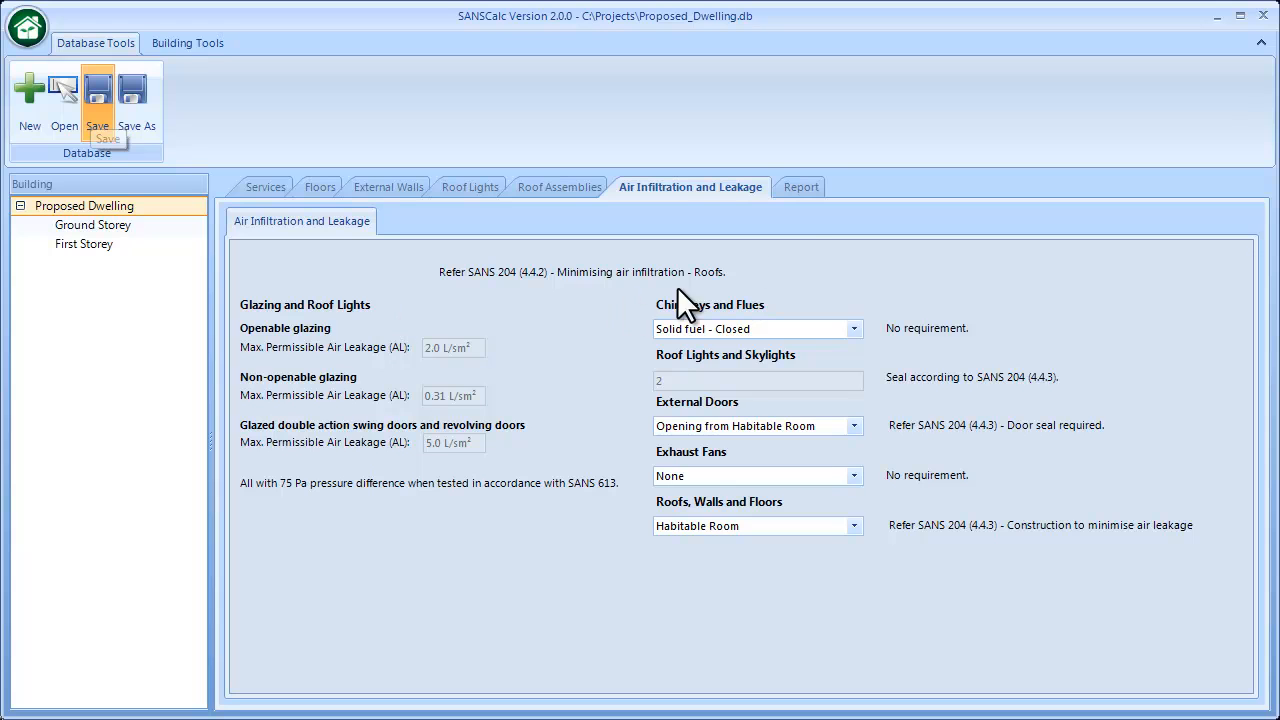
click(800, 188)
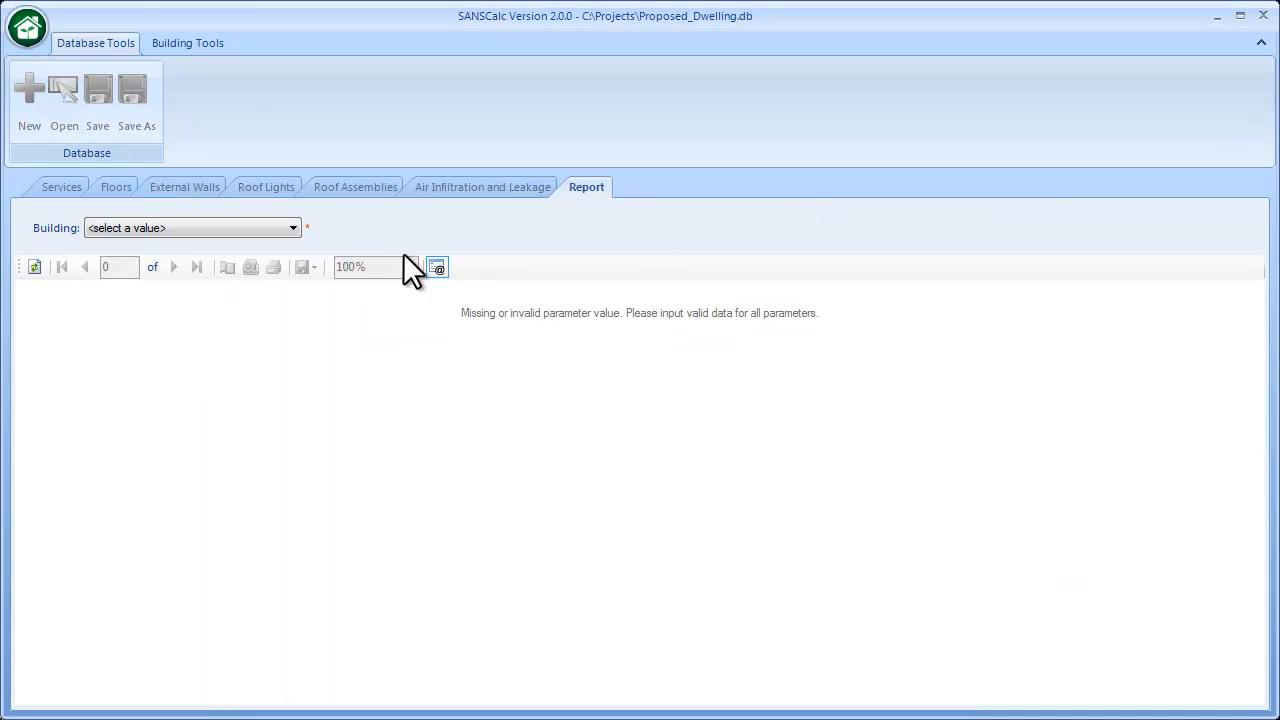
click(272, 228)
click(238, 253)
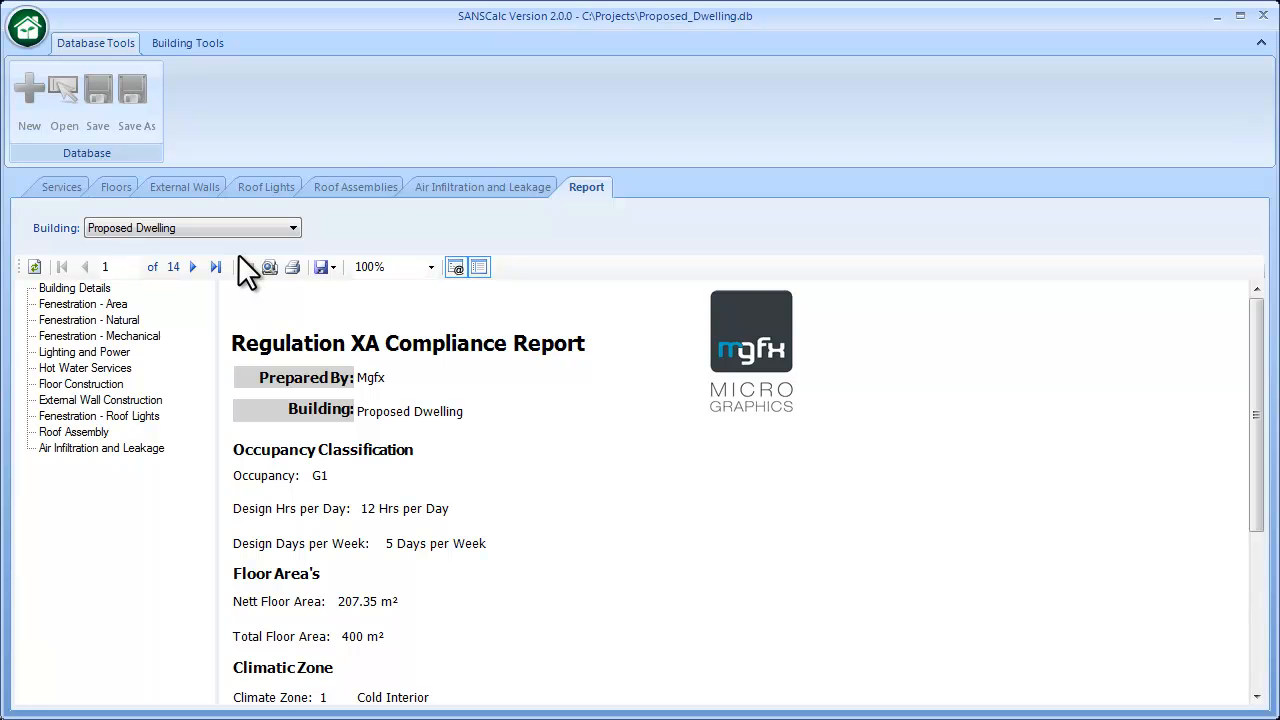
Browse the compliance report's mechanical fenestration, floor construction, roof assembly and building details sections, and page forward from its start to page 3
click(88, 333)
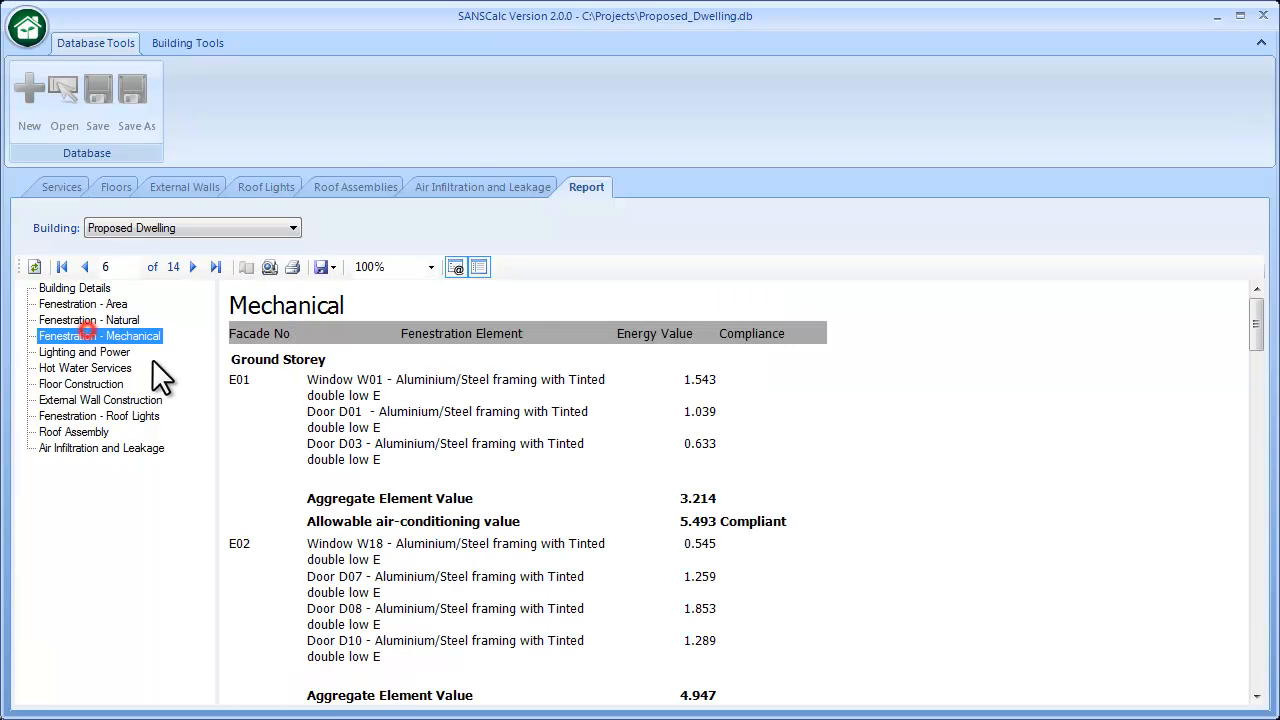
click(97, 386)
click(97, 430)
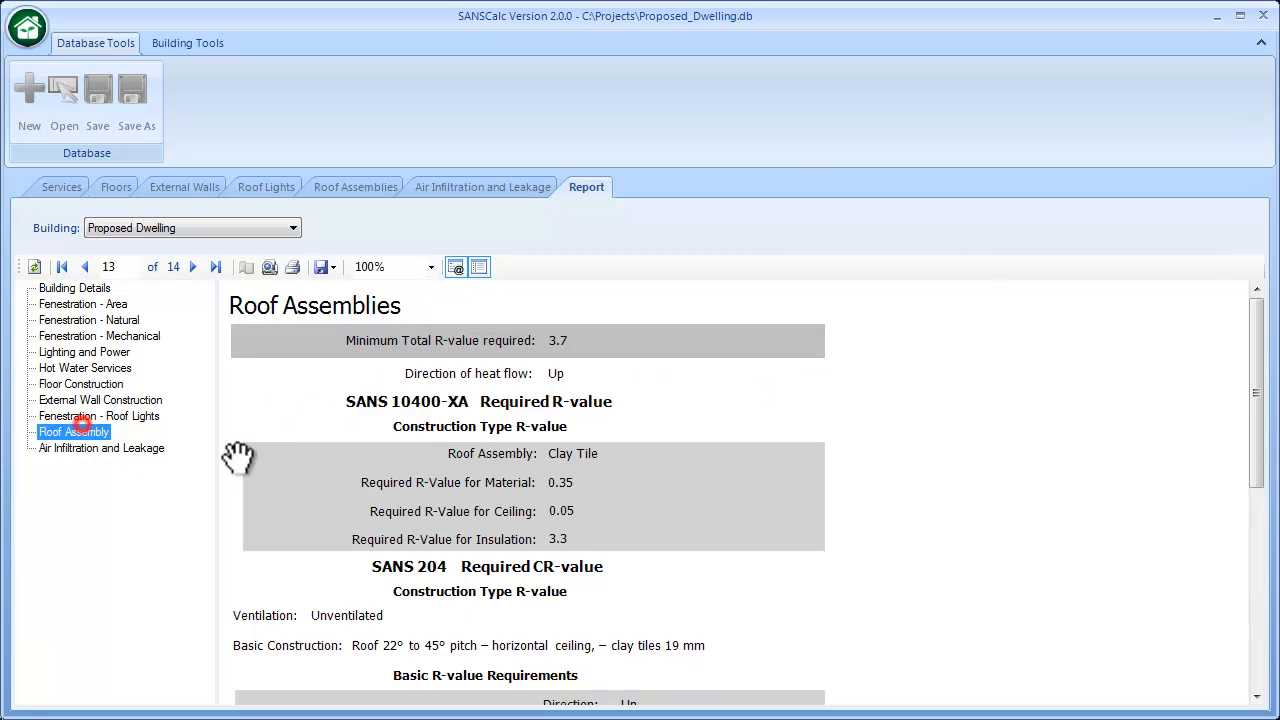
click(95, 289)
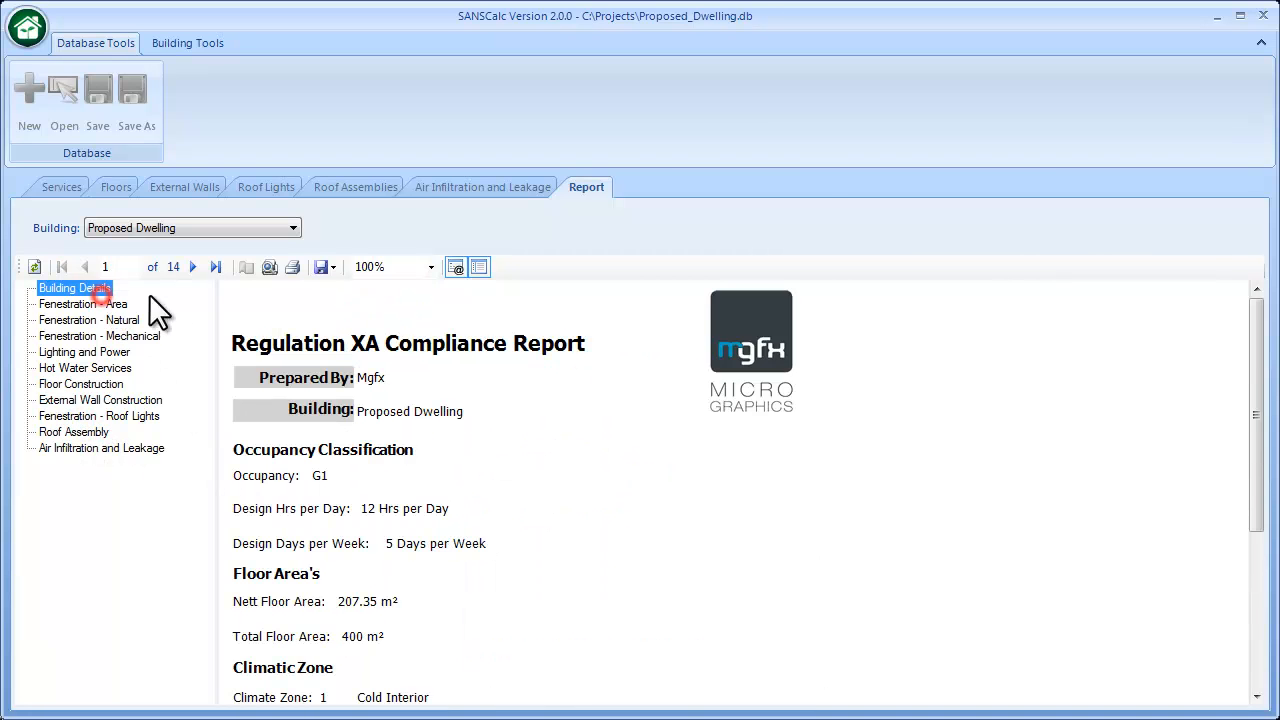
click(193, 267)
click(195, 267)
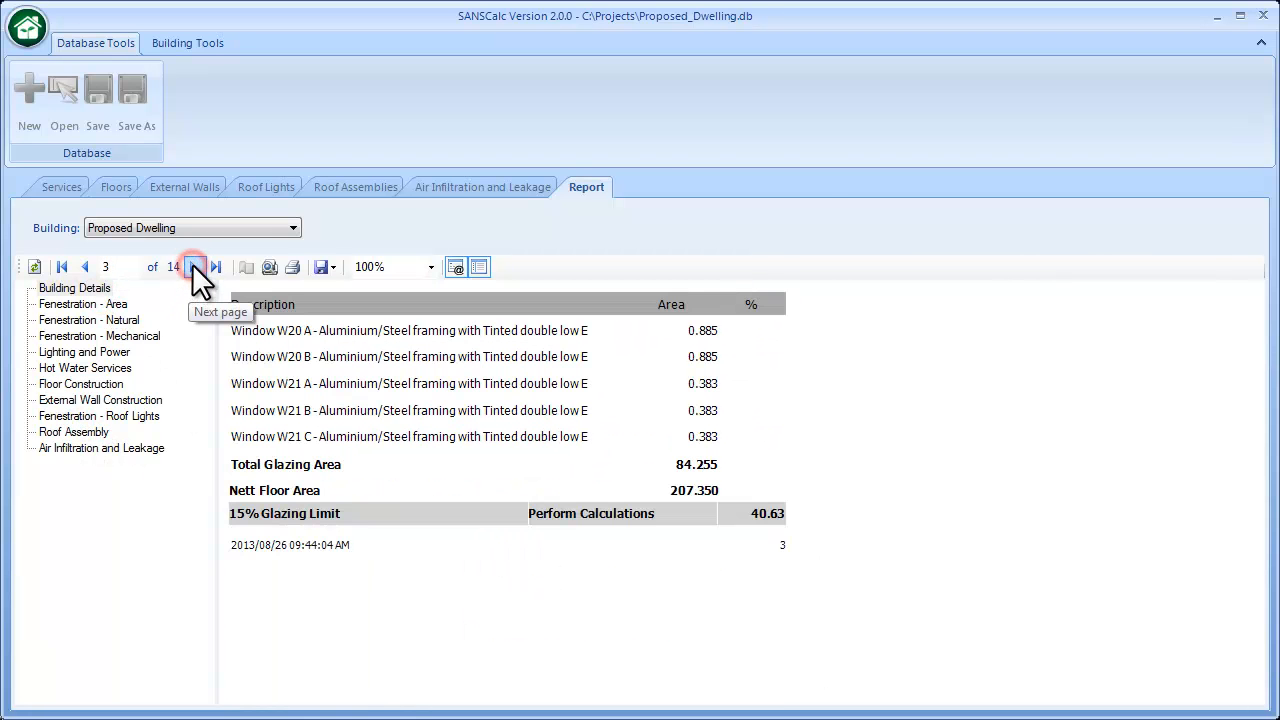
Page forward through the compliance report to page 5, and return to its first page
click(195, 267)
click(195, 267)
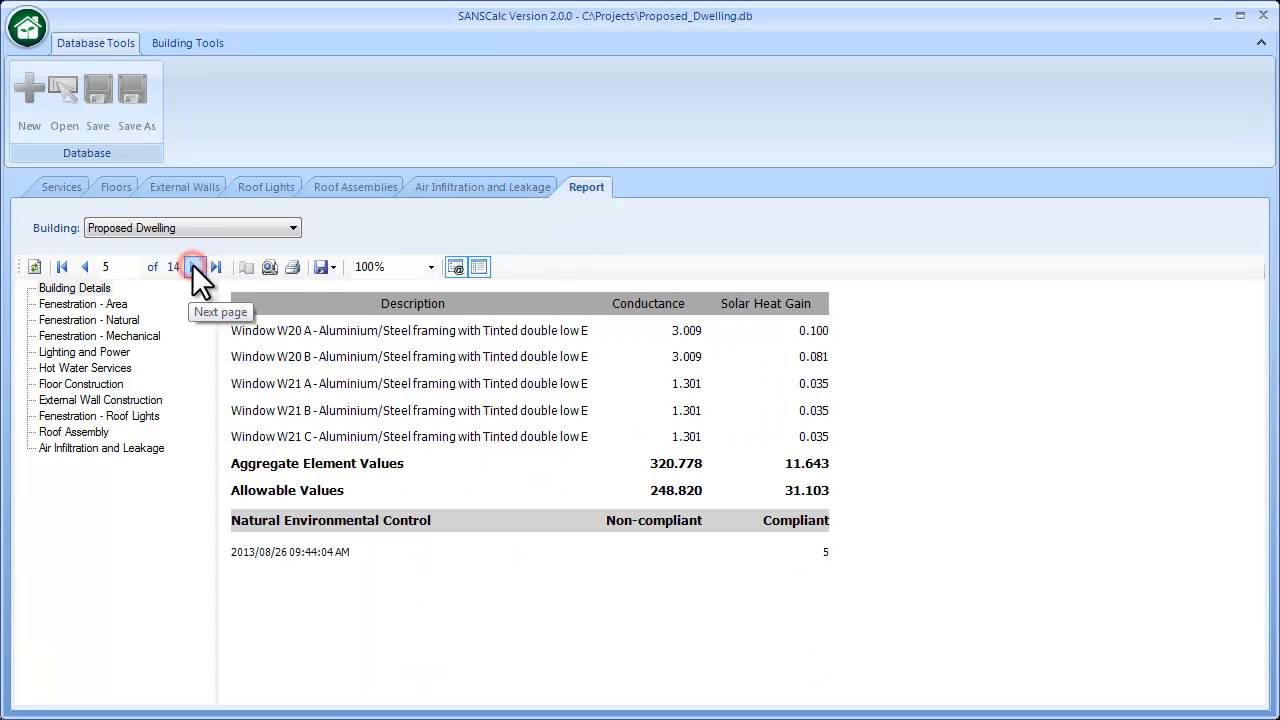
click(87, 266)
click(87, 266)
click(87, 266)
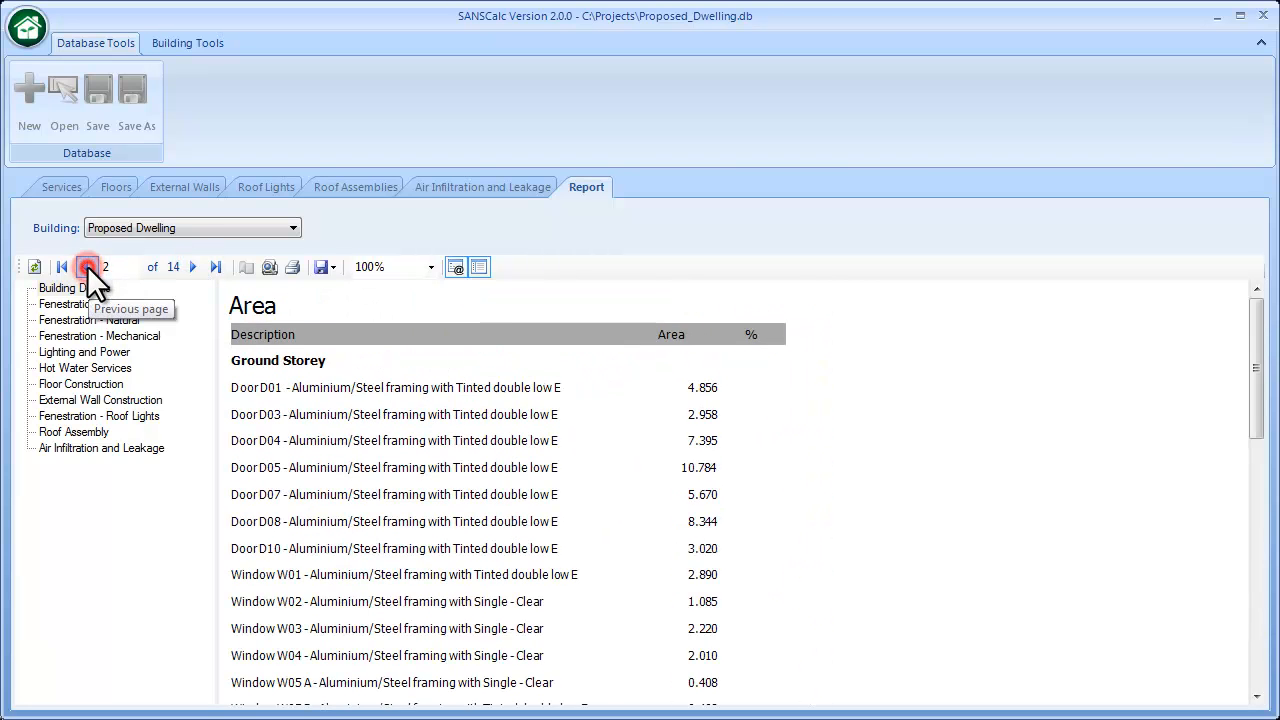
click(87, 266)
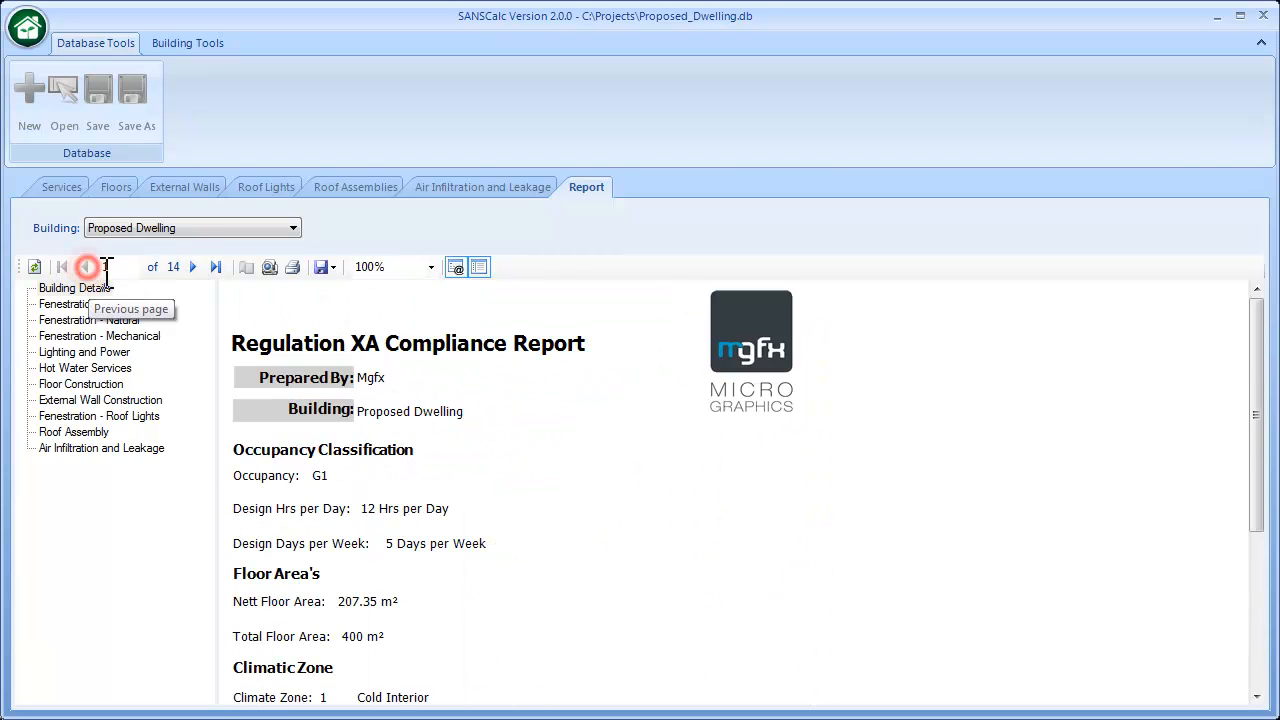
Switch the compliance report to print layout and review the file formats available for exporting it
click(270, 267)
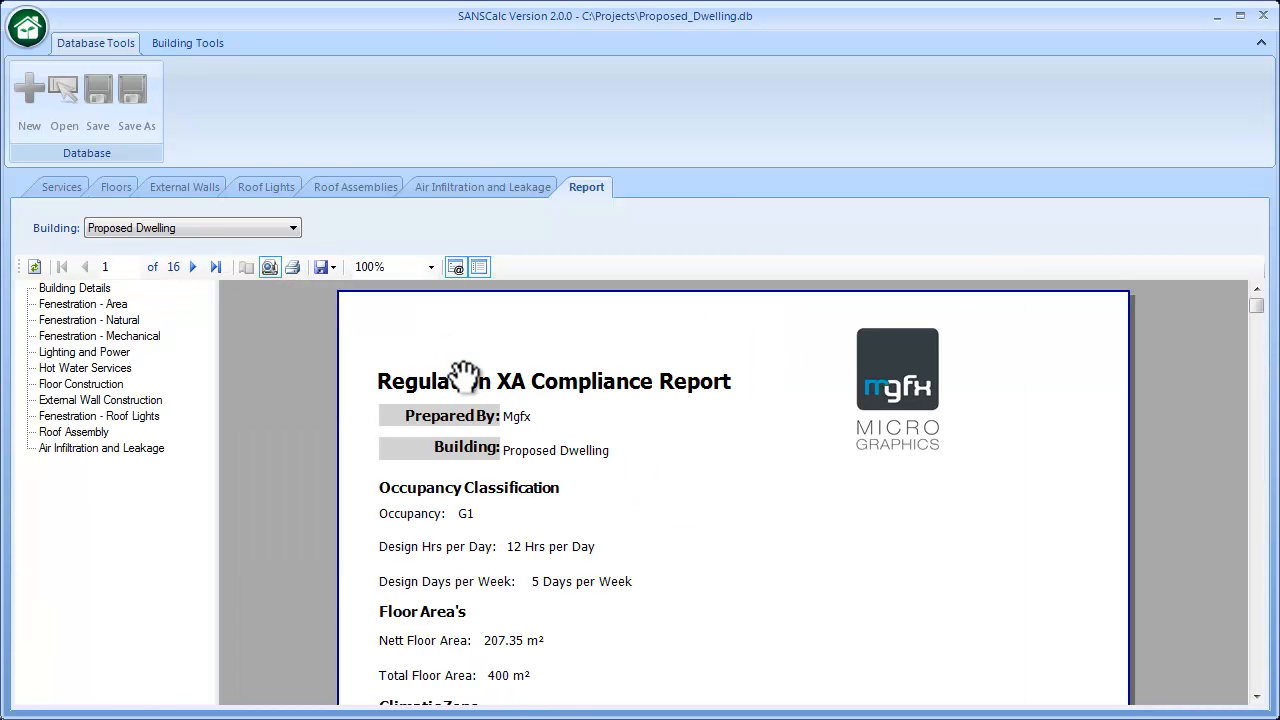
click(333, 267)
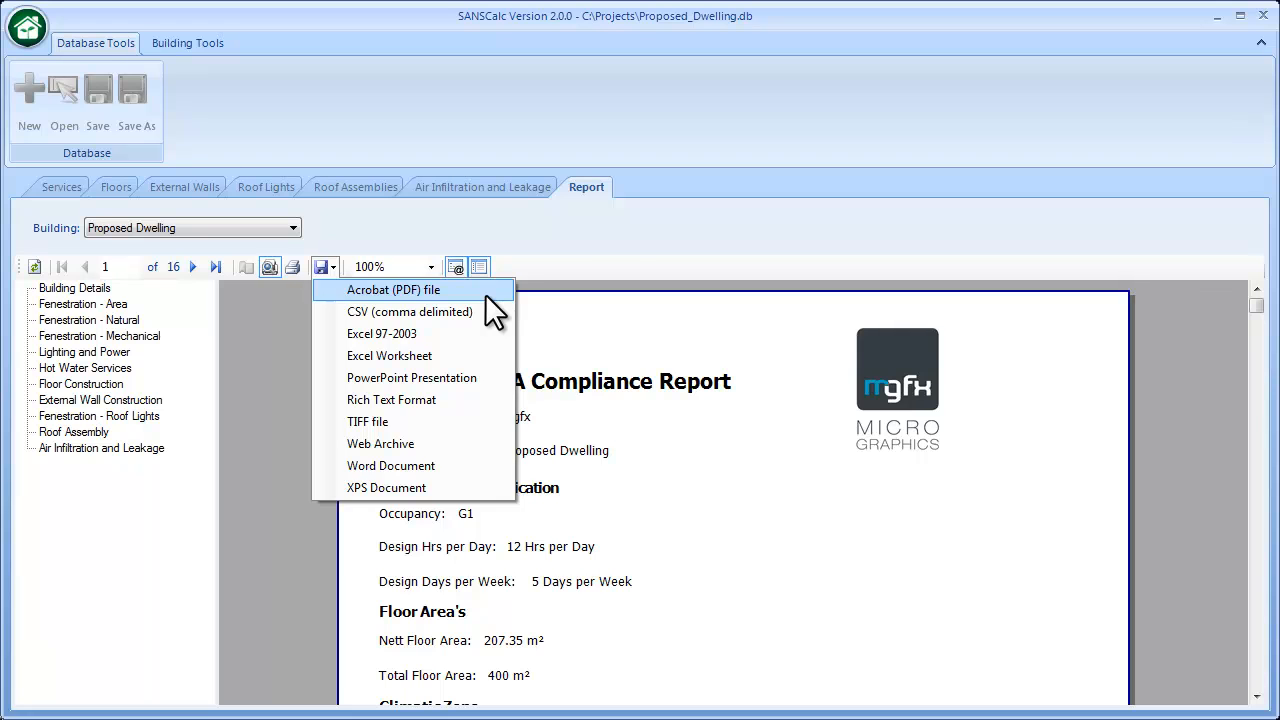
click(580, 325)
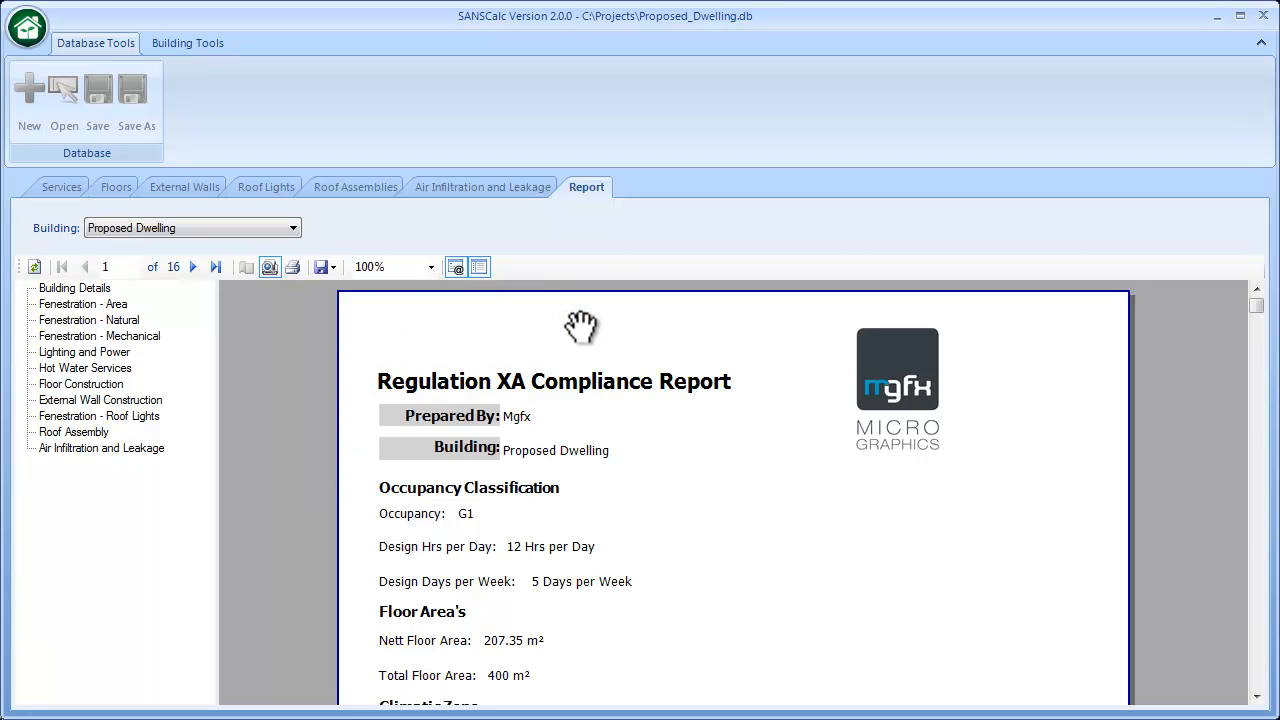